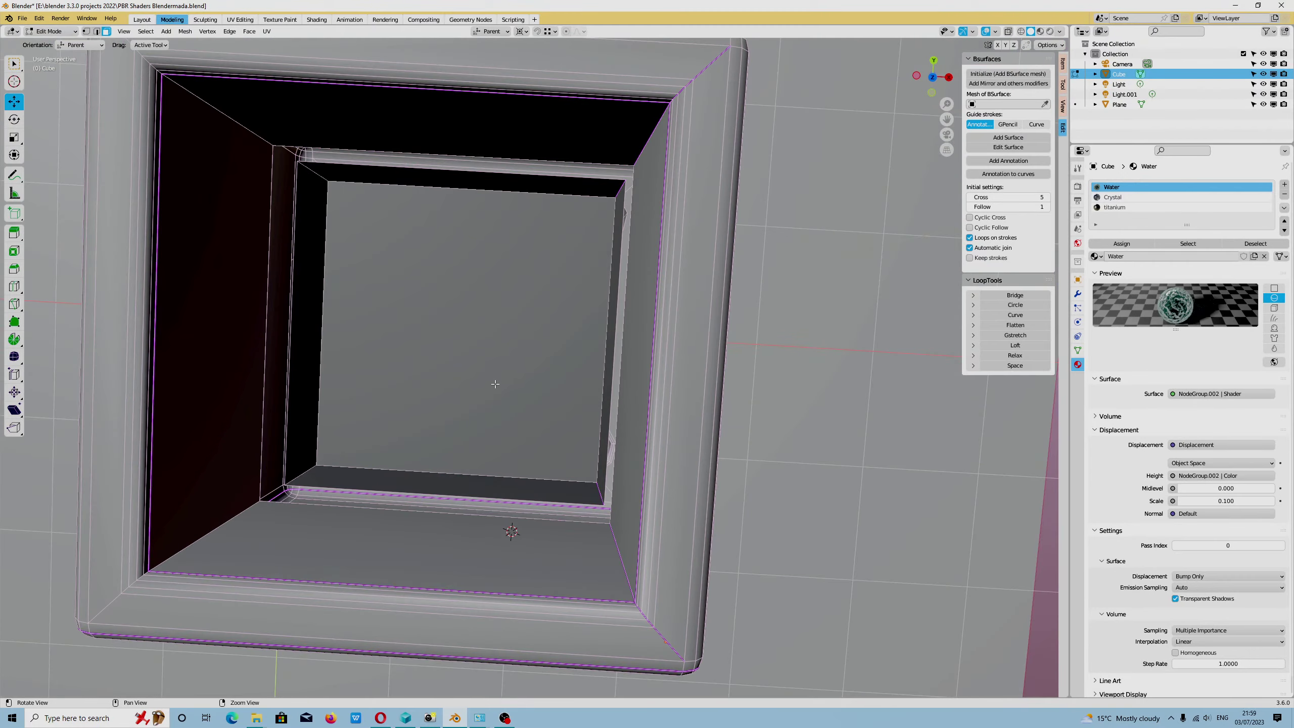
Hide the Plane object in the viewport so only the box model remains in view
middle_drag(580, 415, 530, 379)
scroll(469, 305, up, 2)
scroll(452, 416, down, 3)
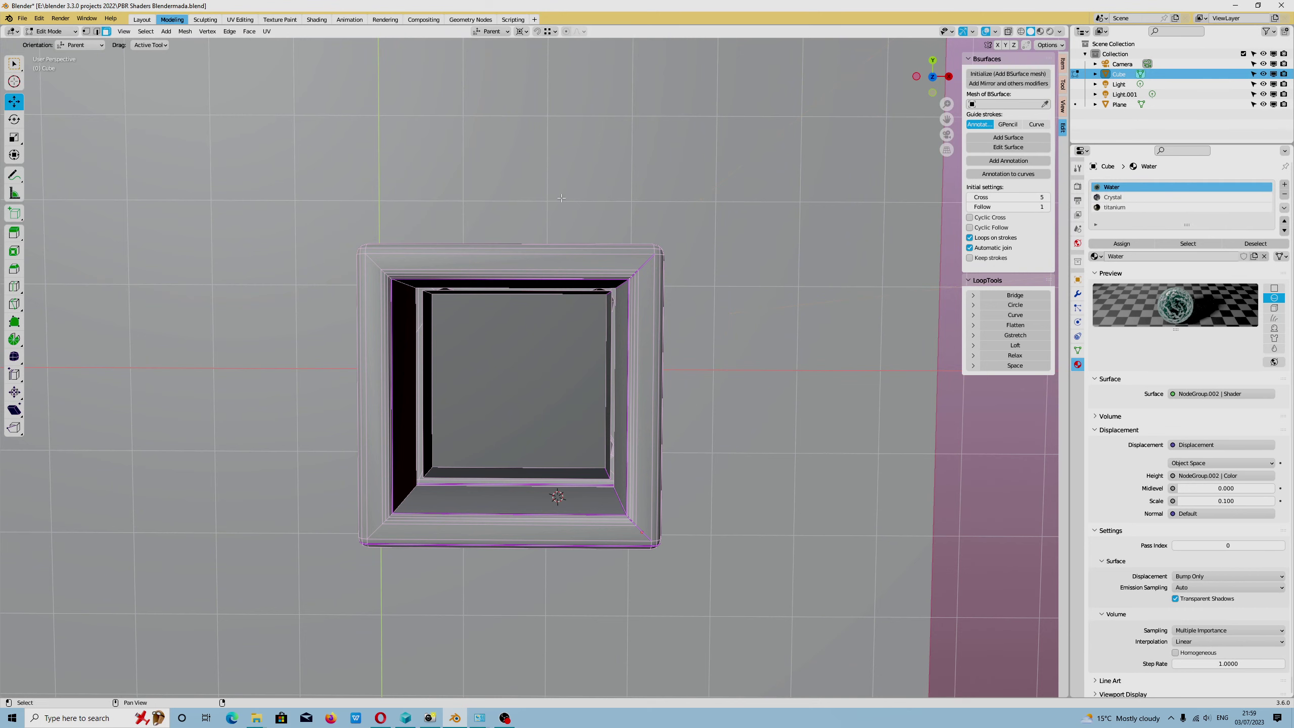
scroll(623, 237, down, 1)
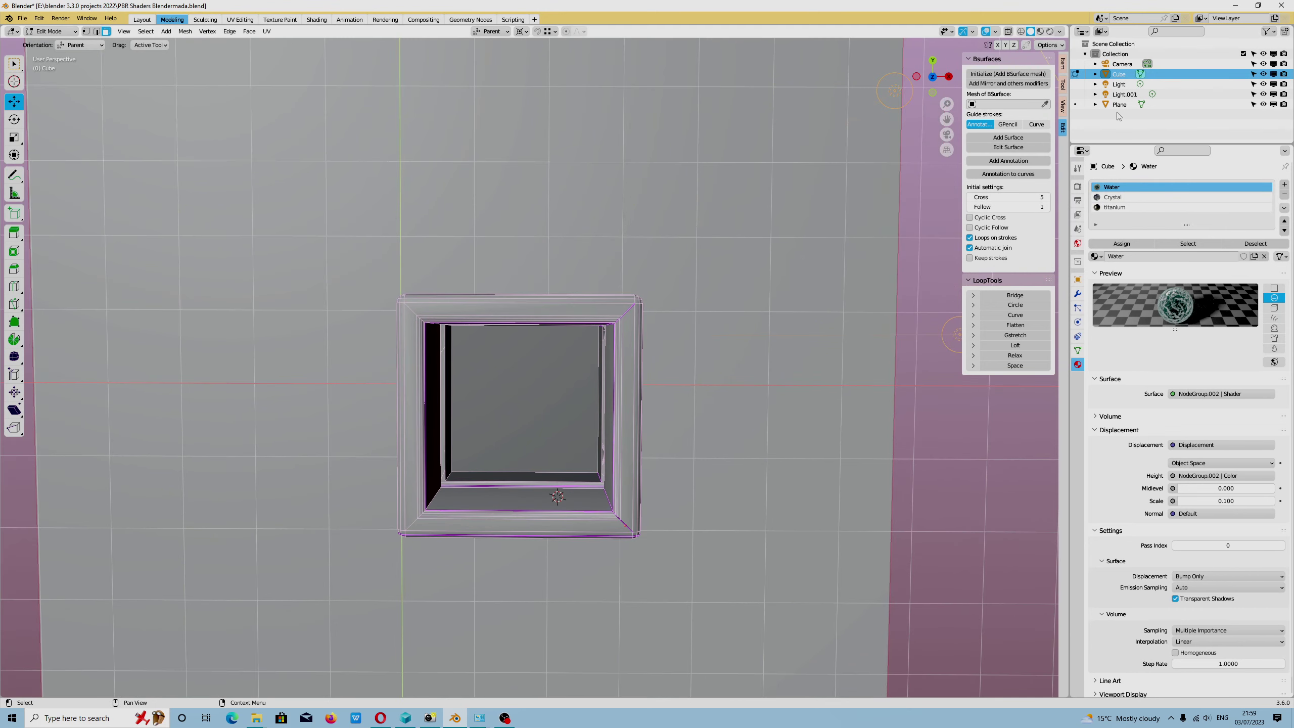
click(1263, 104)
scroll(494, 304, up, 2)
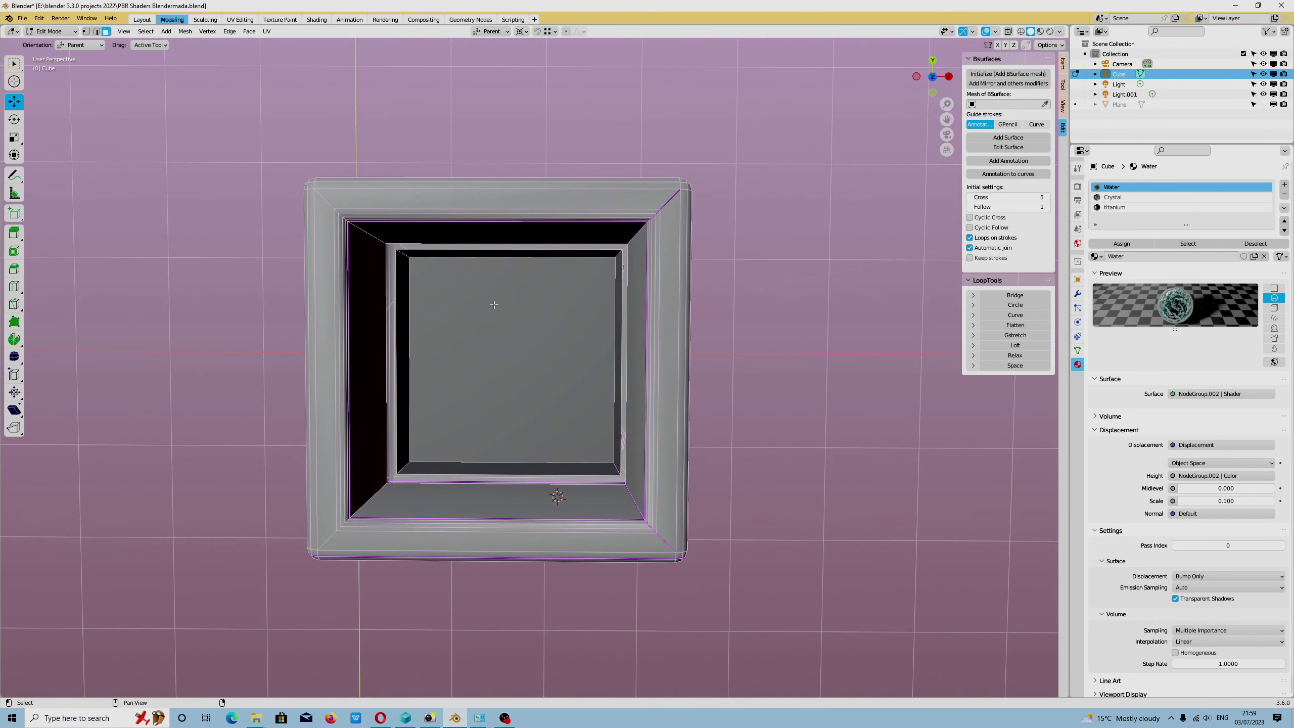
Knife-cut a straight line through the middle of the box from back to front, and switch to edge selection
key(k)
click(507, 87)
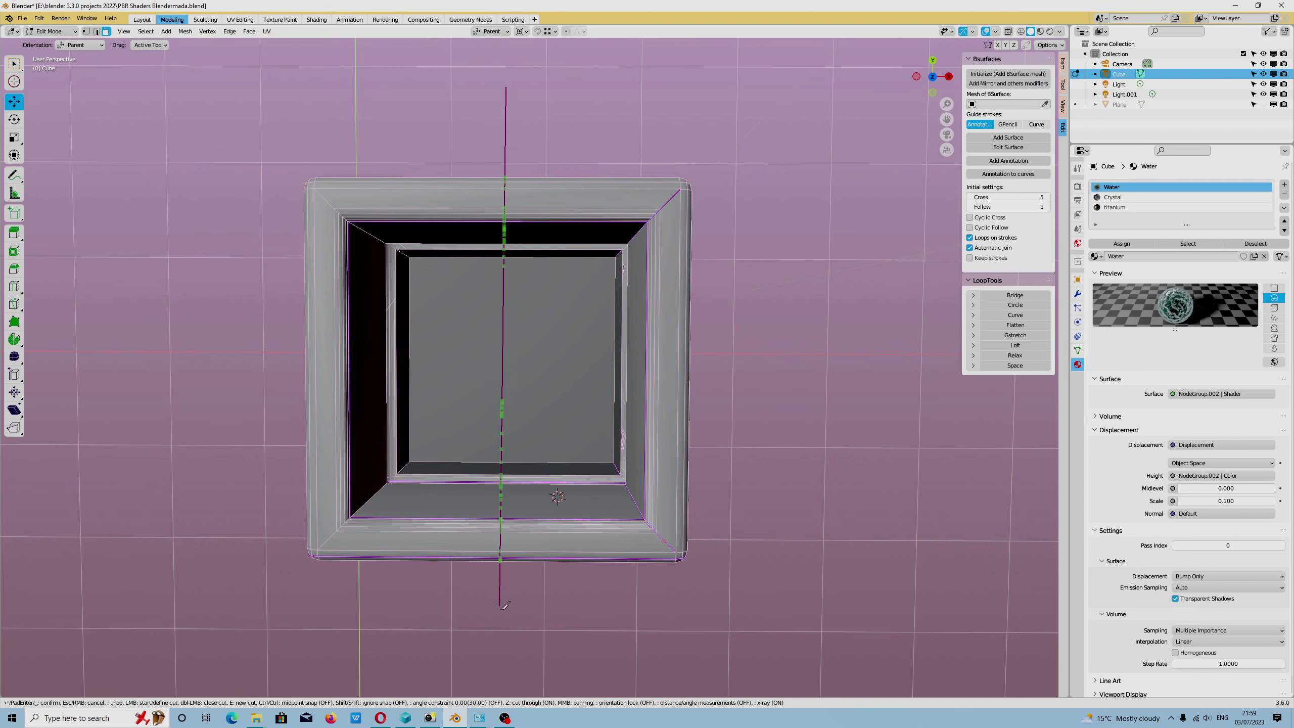
click(504, 628)
key(Return)
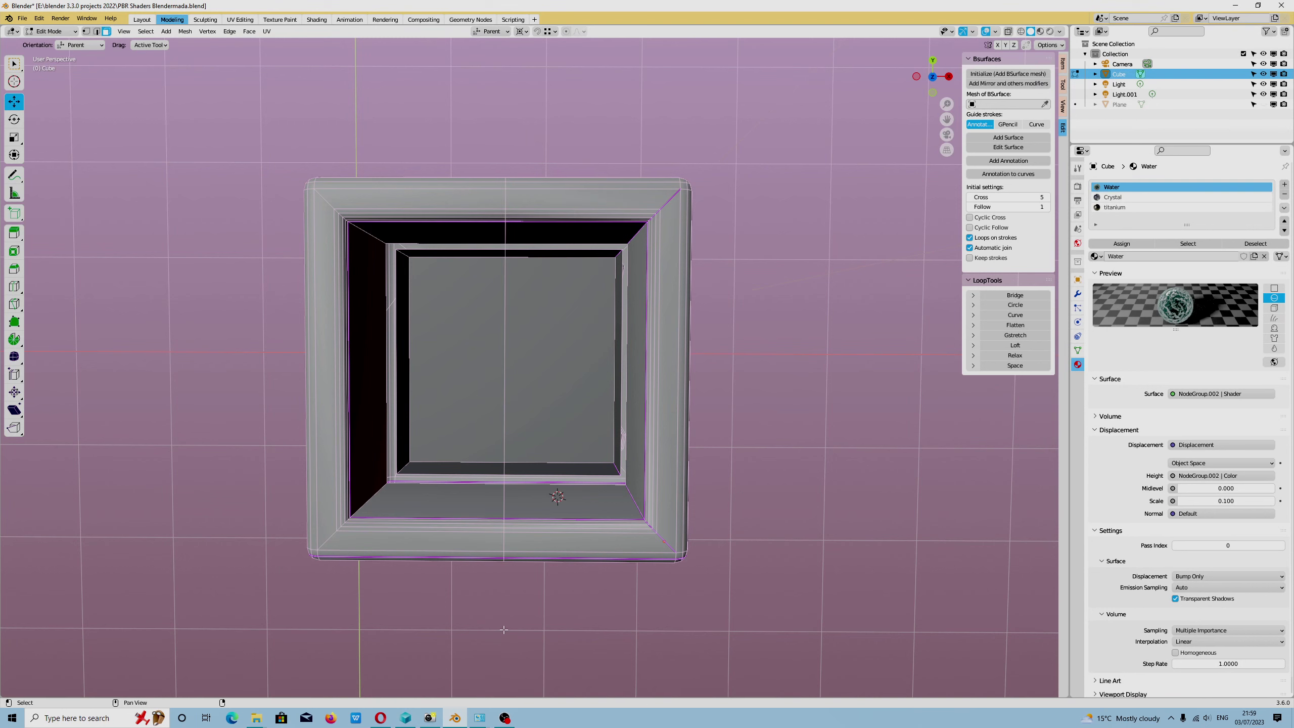
key(2)
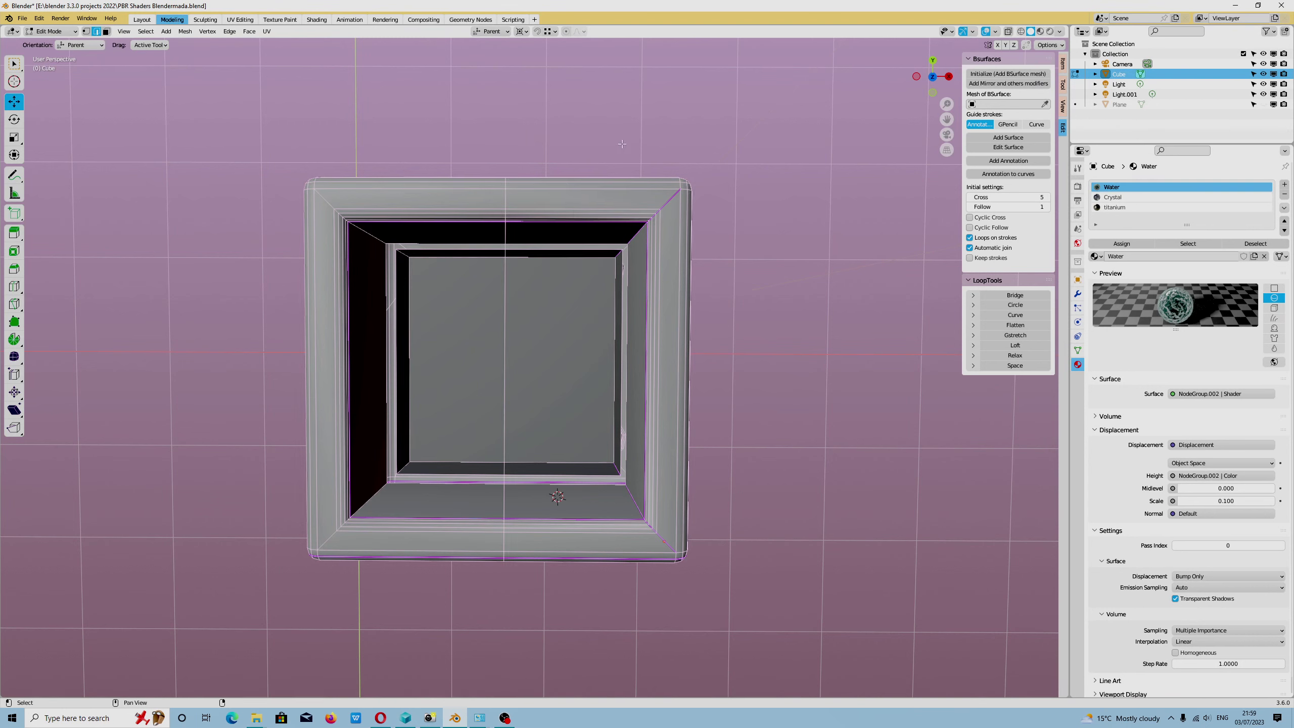
Select the central cut's edge loop, check it in X-ray display, and apply the Split operator to it
alt+click(505, 334)
middle_drag(504, 198, 810, 163)
click(1008, 31)
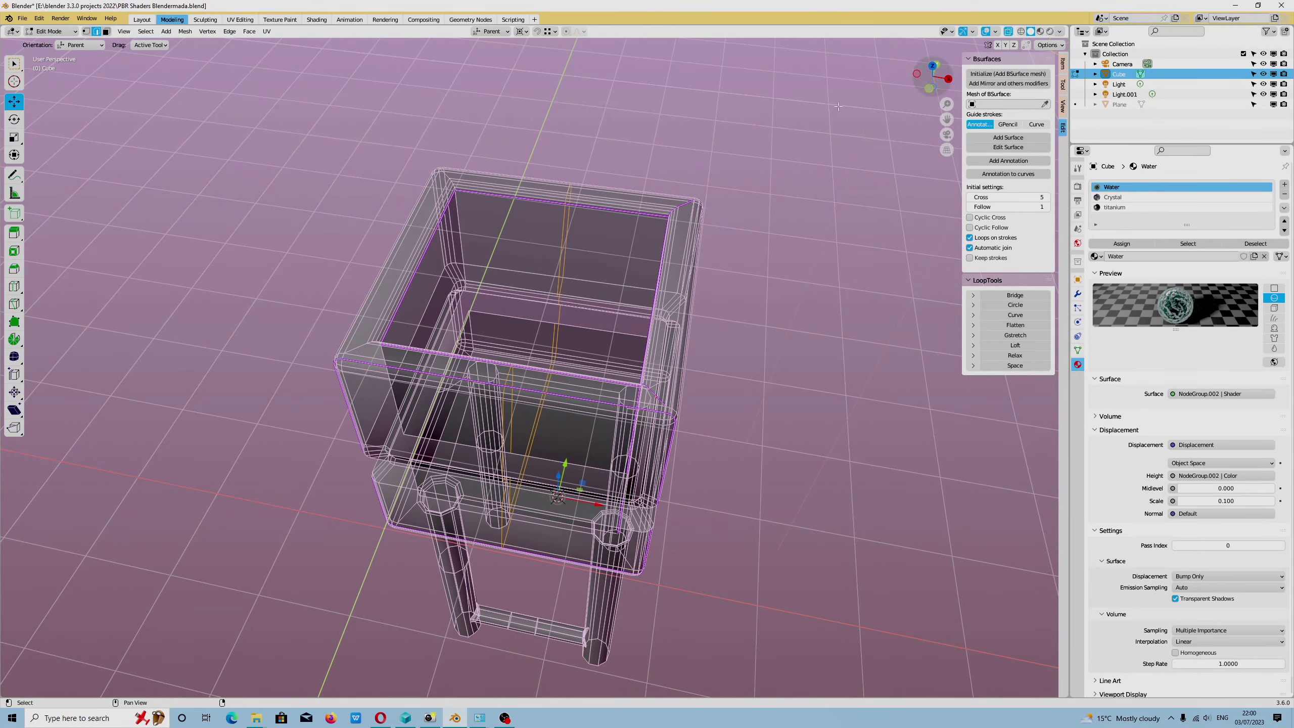
scroll(618, 332, up, 4)
middle_drag(619, 326, 590, 308)
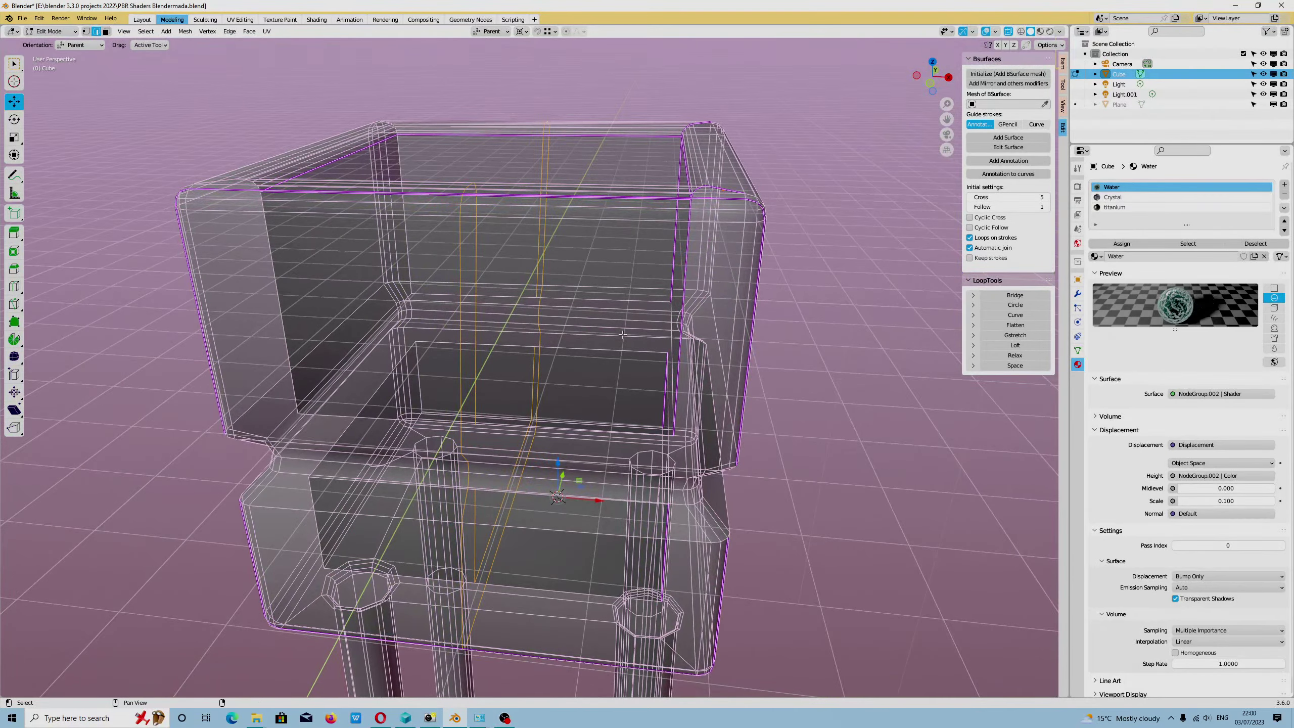
scroll(601, 318, up, 2)
right_click(602, 318)
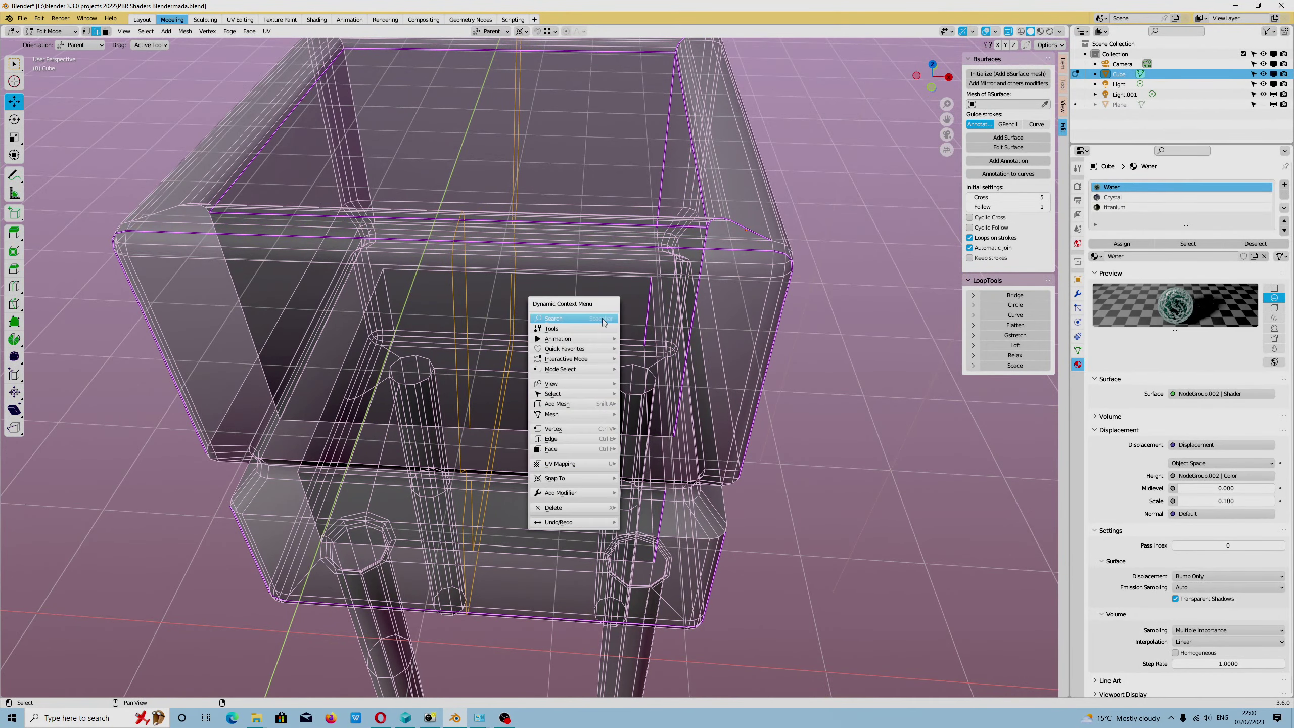
click(602, 319)
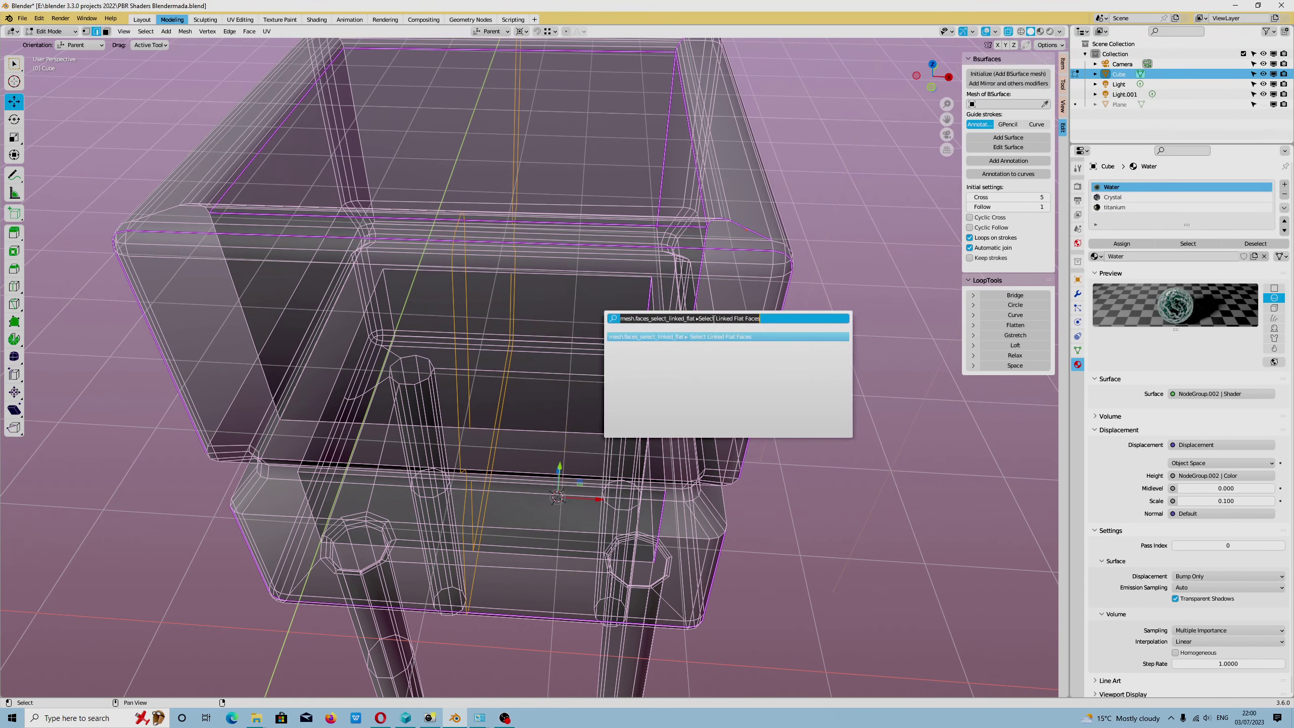
text(split)
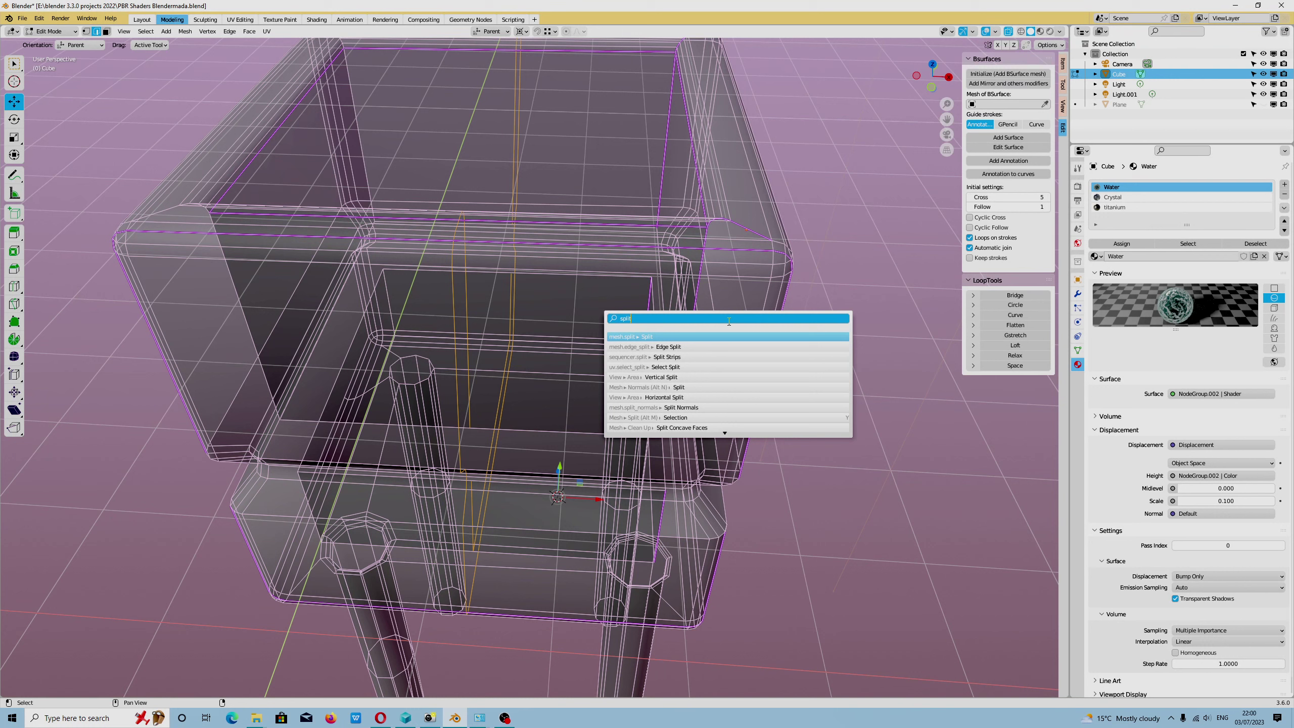
click(645, 336)
click(840, 156)
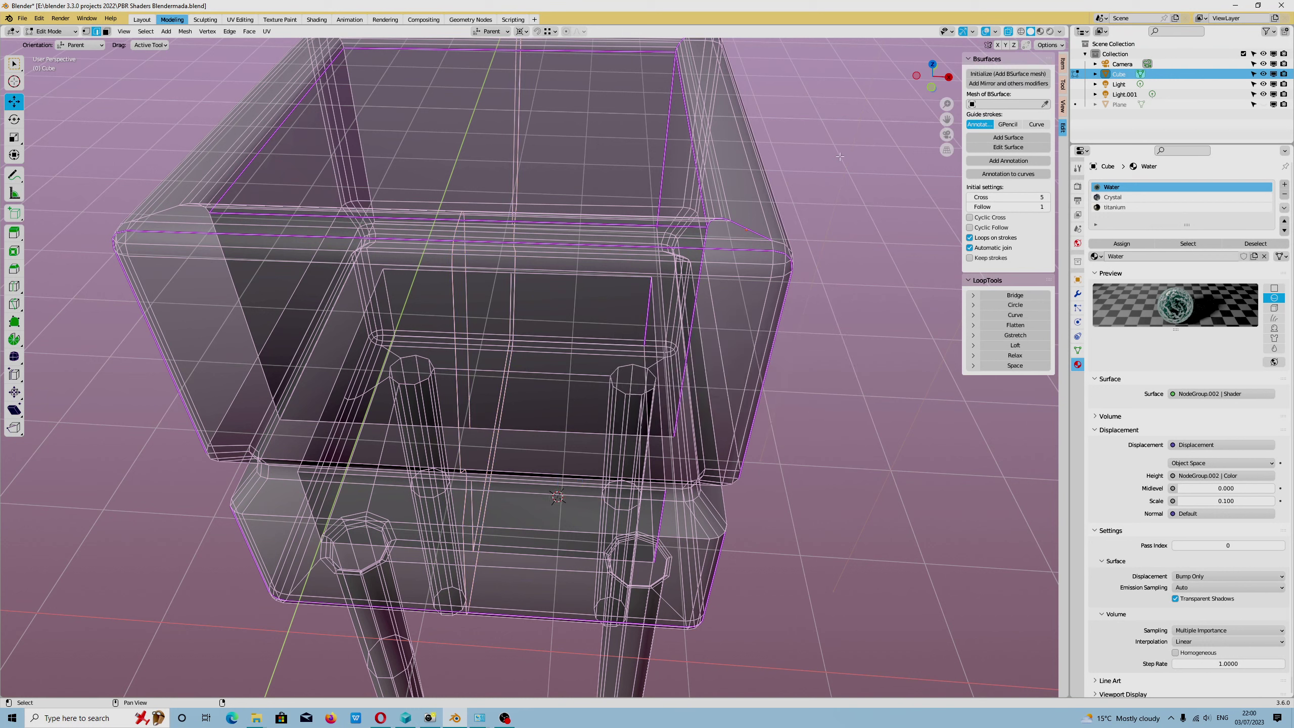
Return to solid display and try to move the central edge loop sideways to separate the two halves
click(1008, 31)
scroll(454, 244, down, 3)
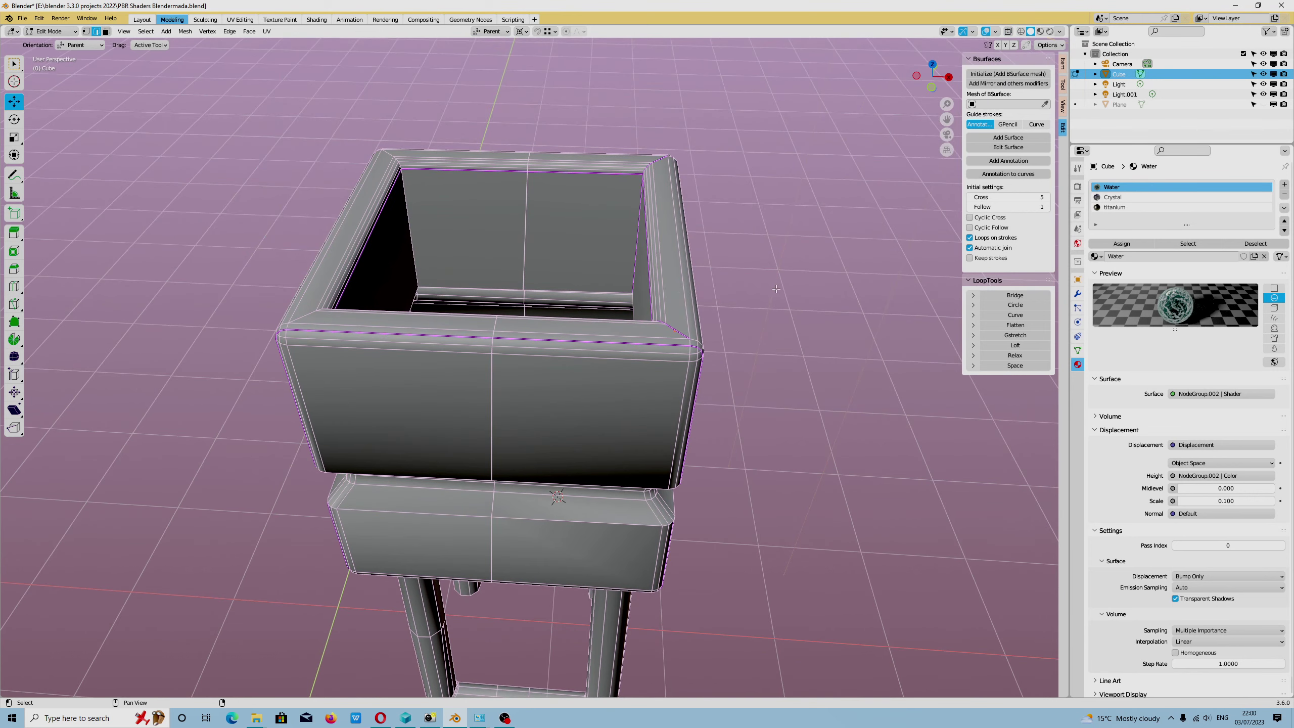
alt+click(493, 479)
drag(600, 499, 628, 492)
drag(558, 461, 565, 250)
Undo the edge loop moves and the Split operation
key(ctrl+z)
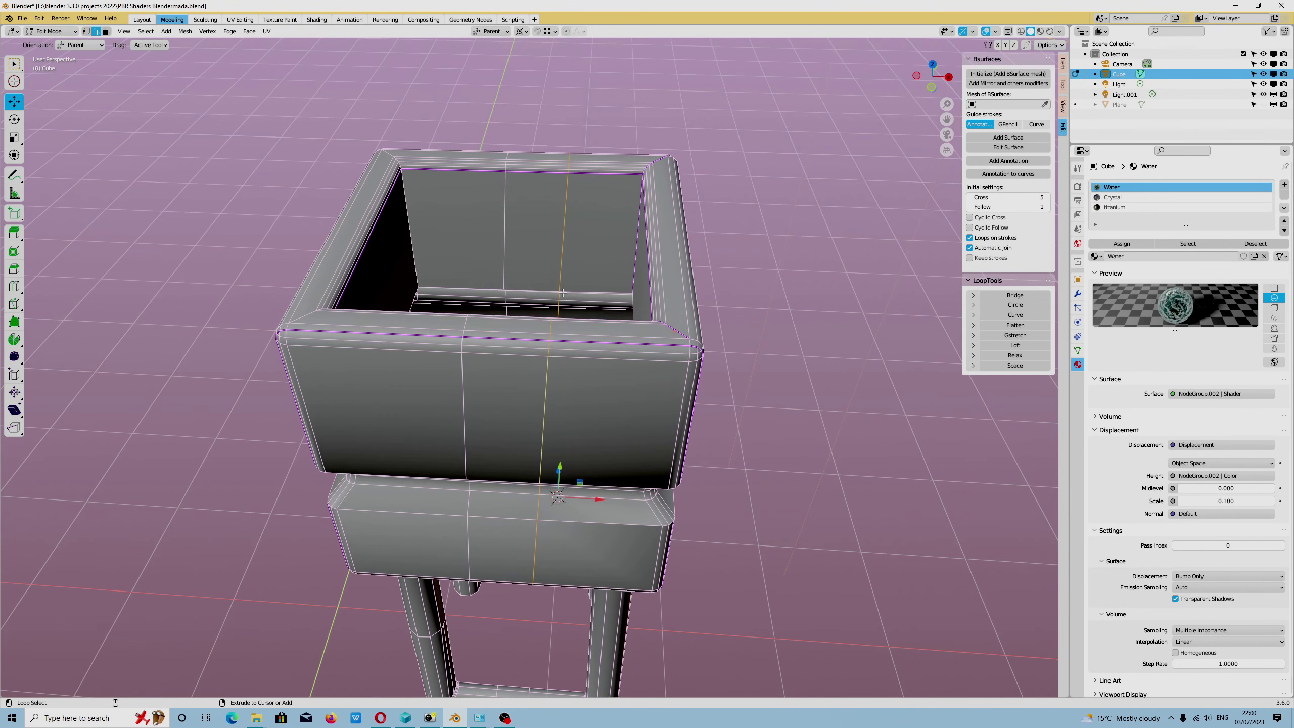
key(ctrl+z)
key(ctrl+z)
key(ctrl+z)
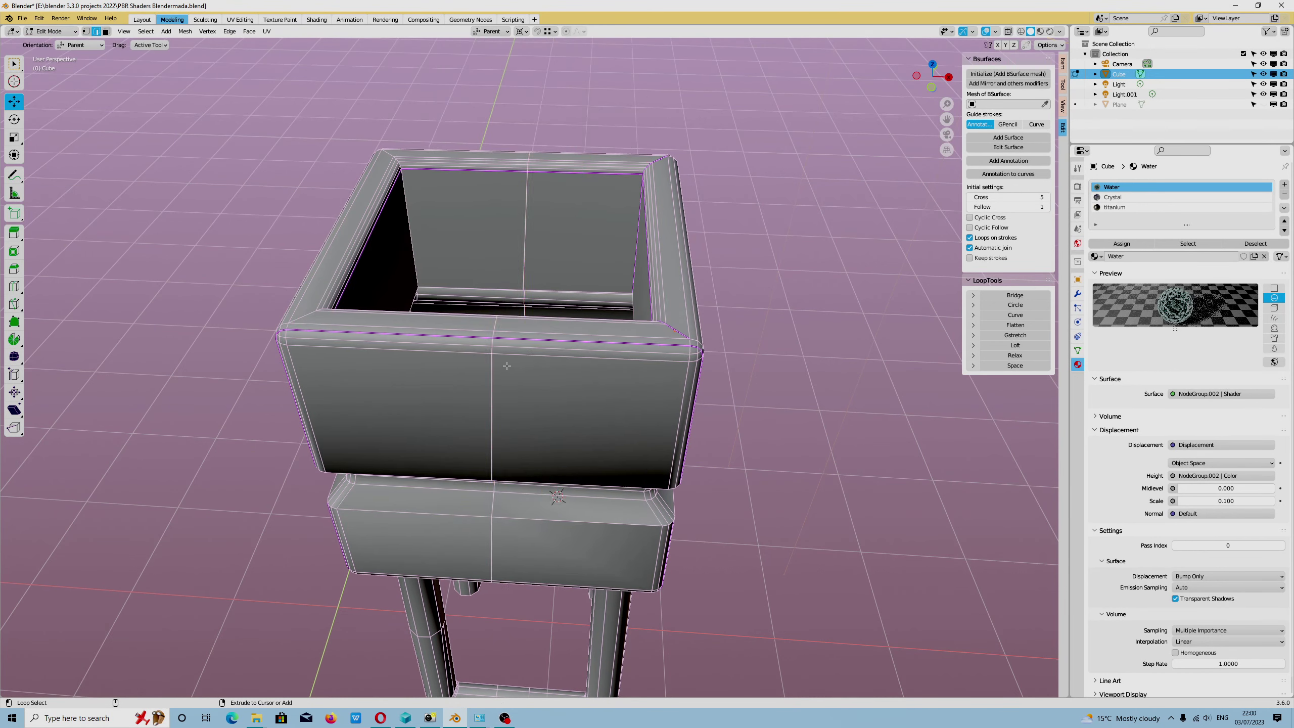
key(ctrl+z)
Reselect the central edge loop, apply Edge Split to it, and move the split edges along X to open a gap
alt+click(525, 283)
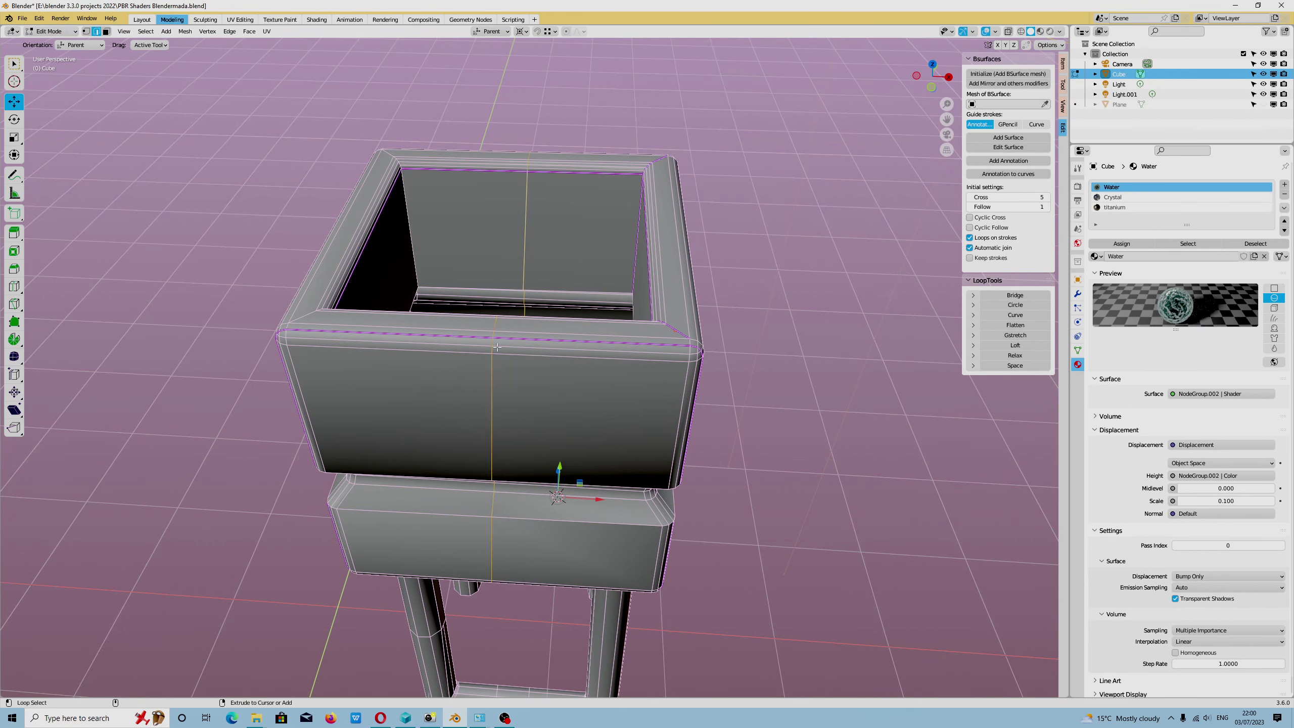
key(q)
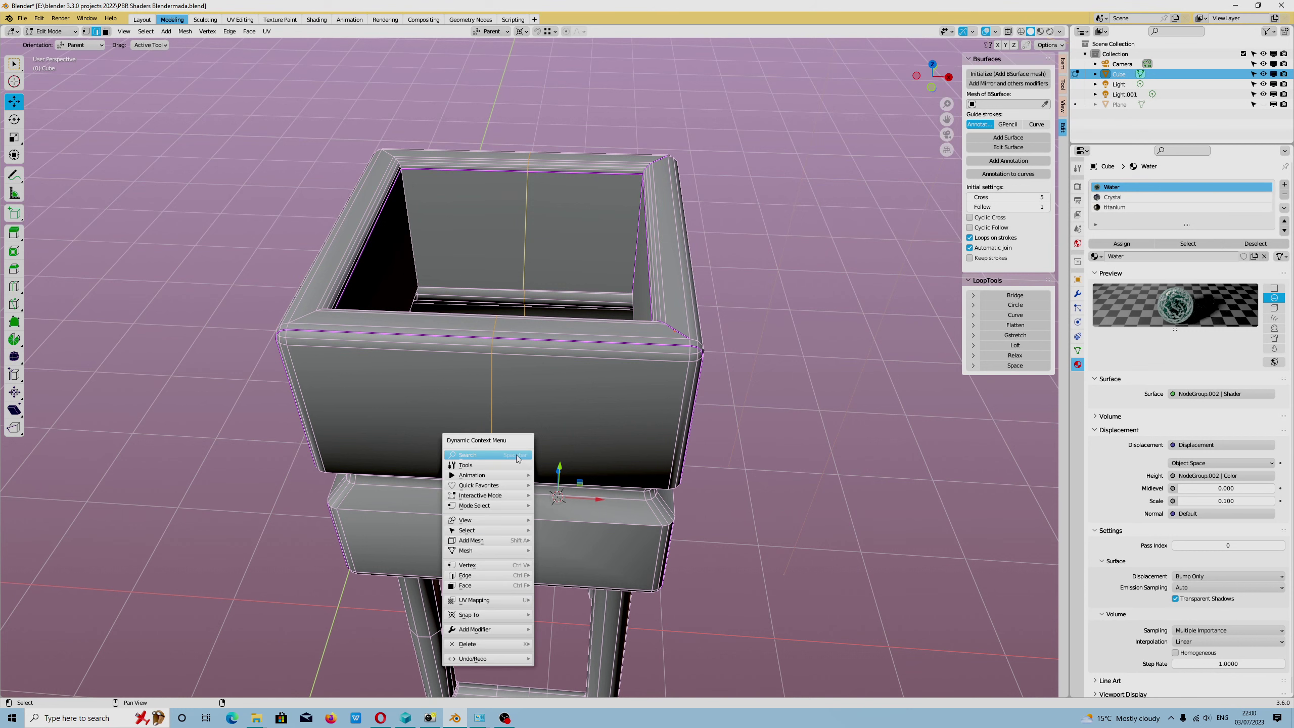
click(516, 454)
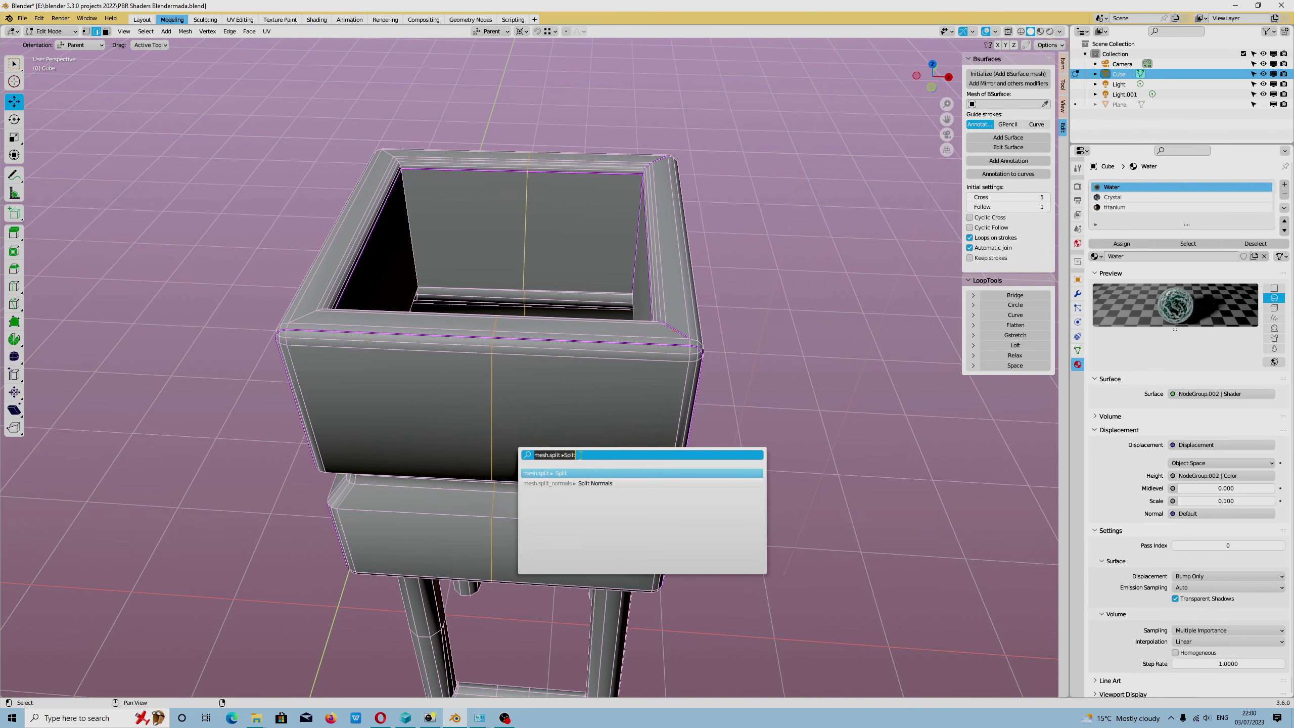
key(BackSpace)
text(split edges)
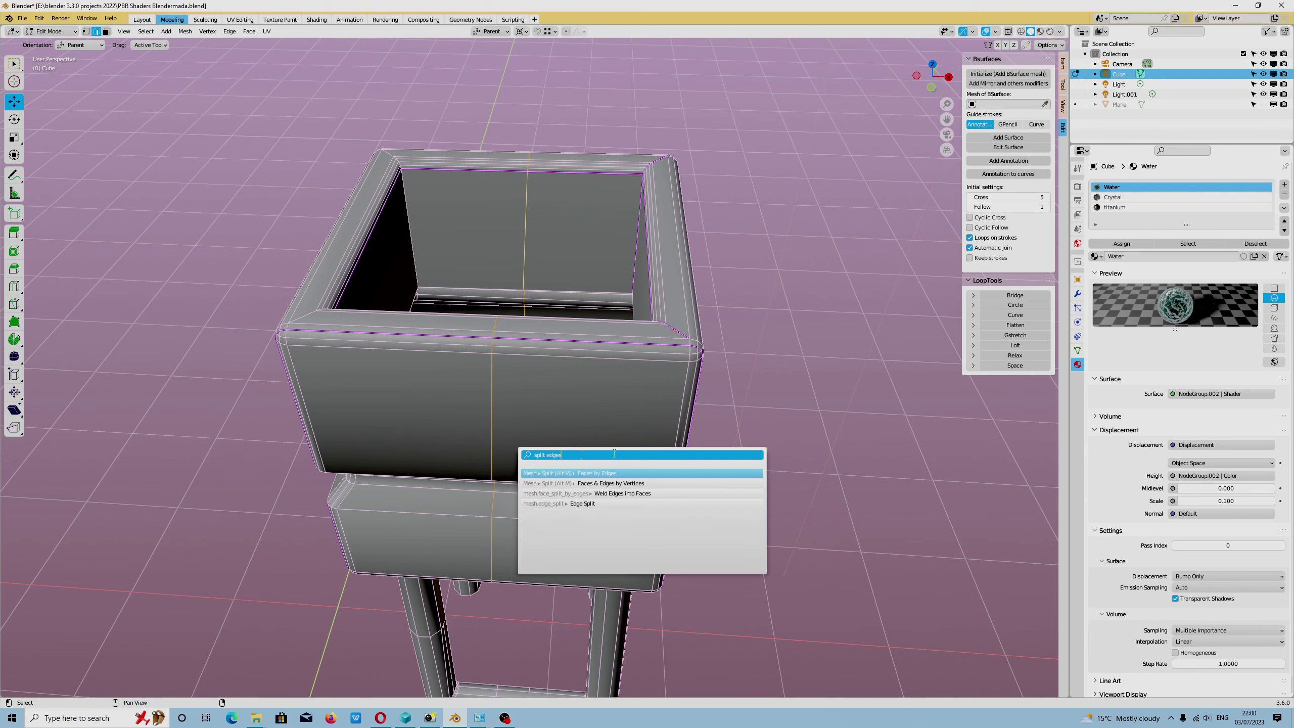
click(593, 502)
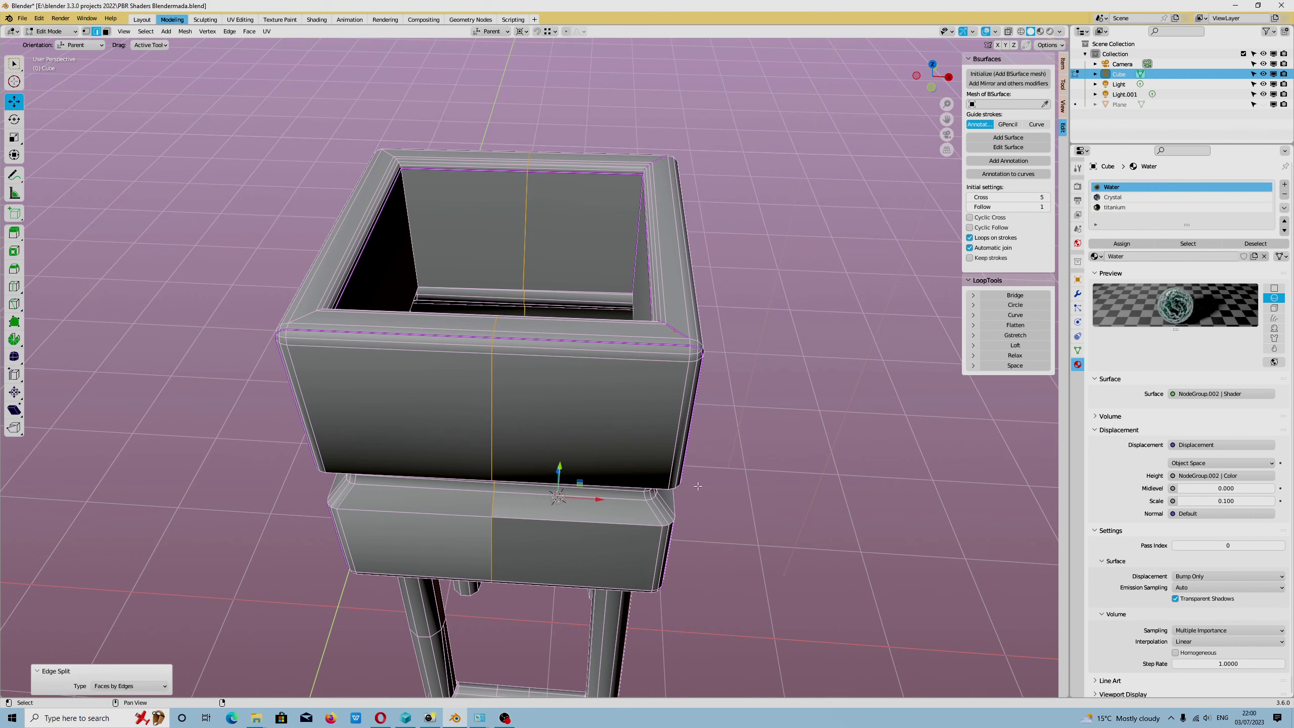
drag(578, 498, 612, 502)
Switch to vertex selection, enable Auto Merge and increase its merge threshold
key(shift+1)
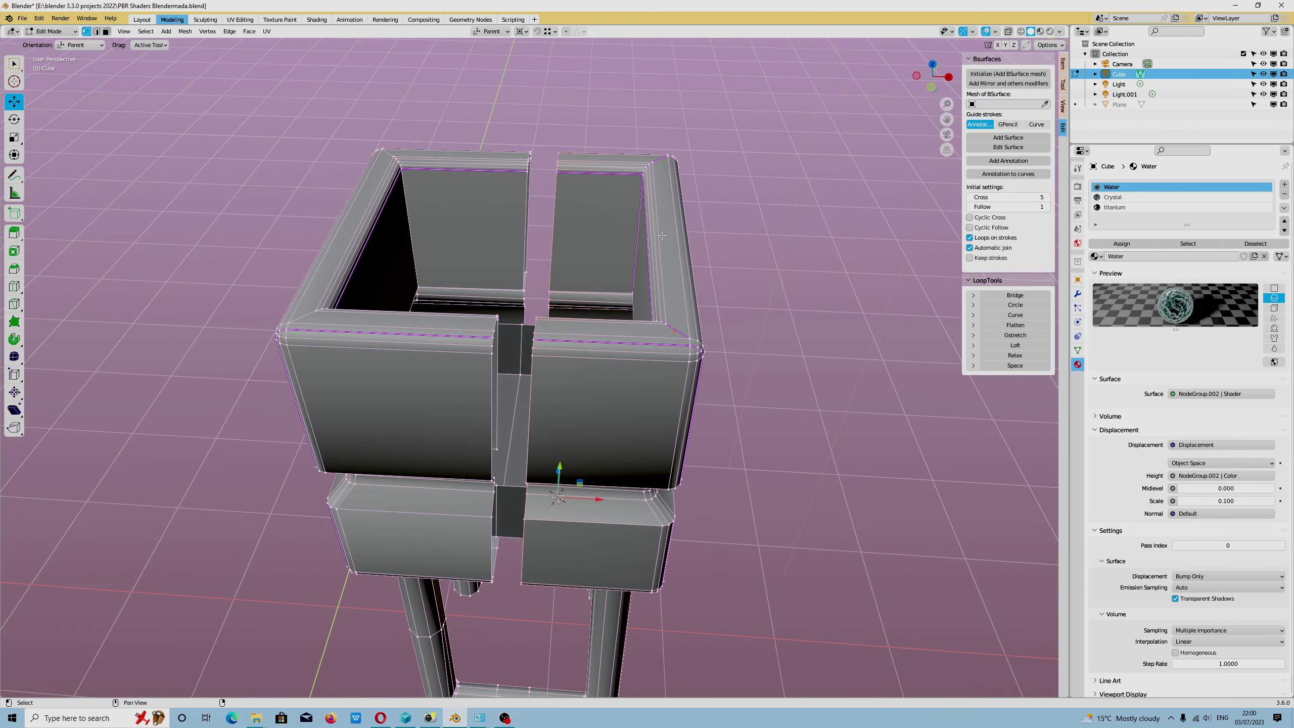
scroll(535, 209, up, 2)
scroll(535, 209, up, 1)
middle_drag(535, 209, 520, 247)
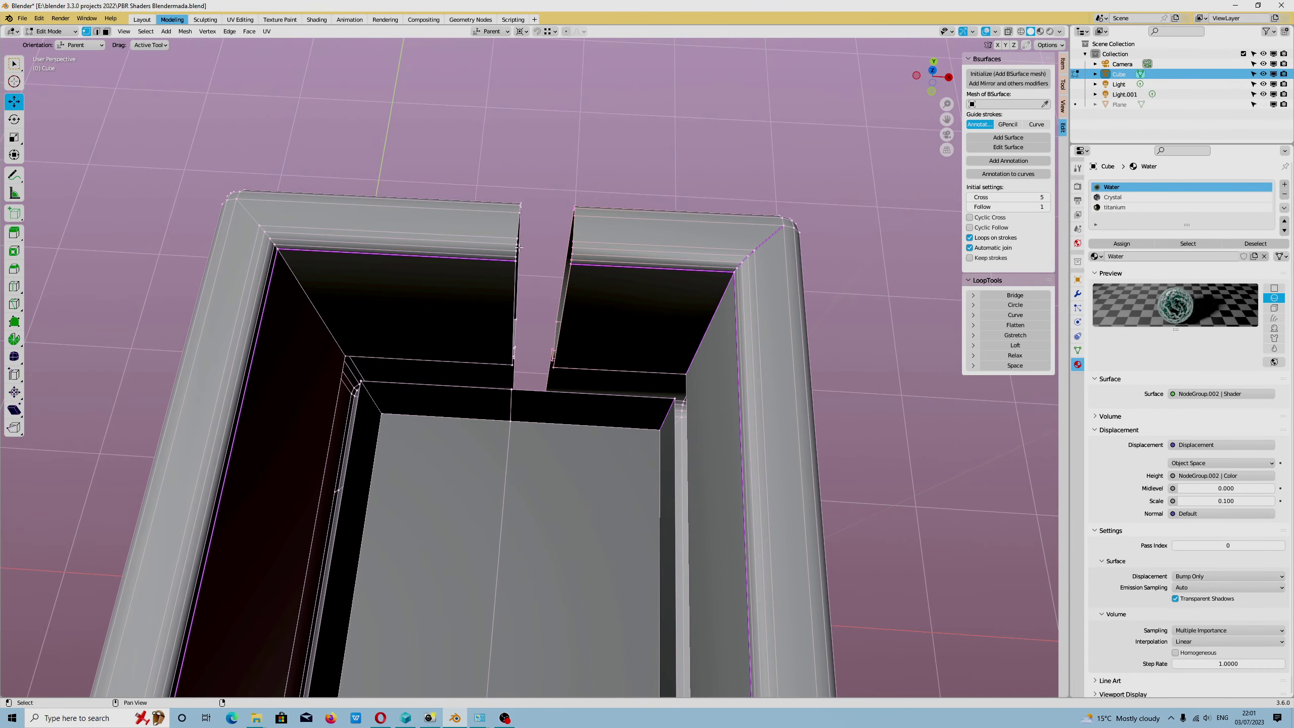
scroll(507, 240, up, 4)
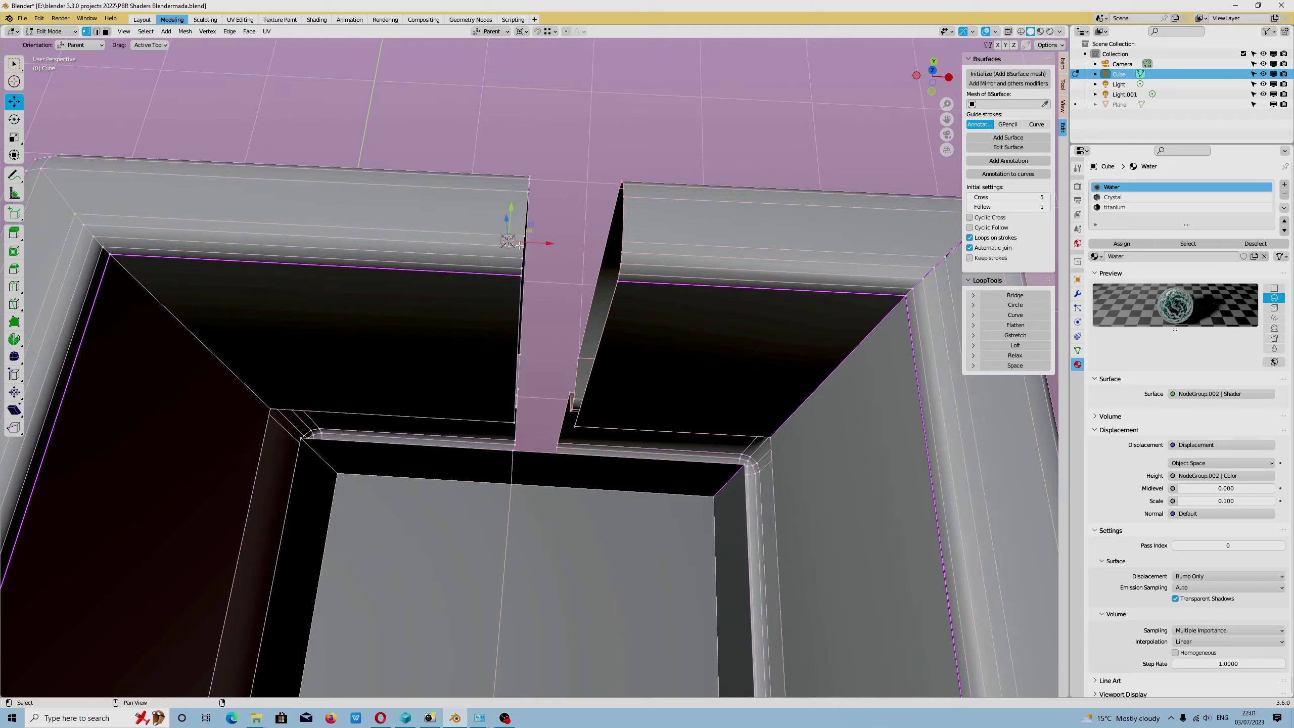
middle_drag(801, 306, 673, 265)
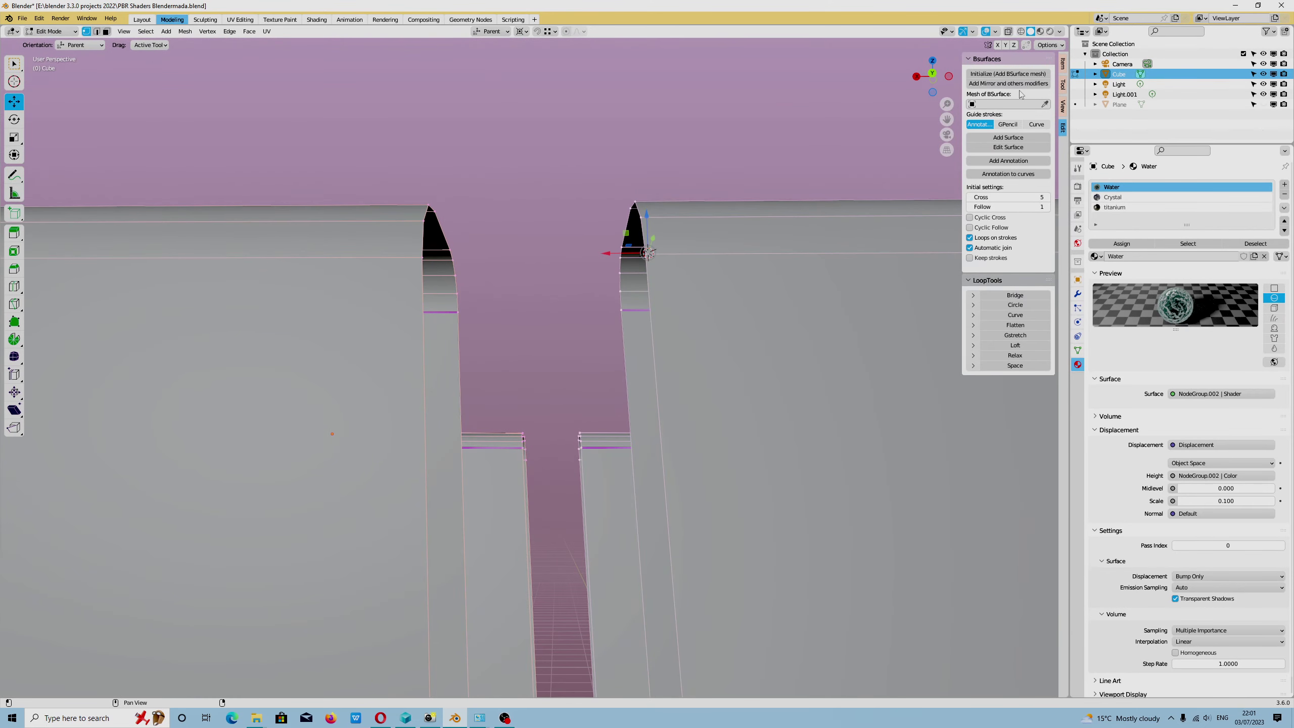
click(1025, 45)
click(1038, 47)
click(1070, 154)
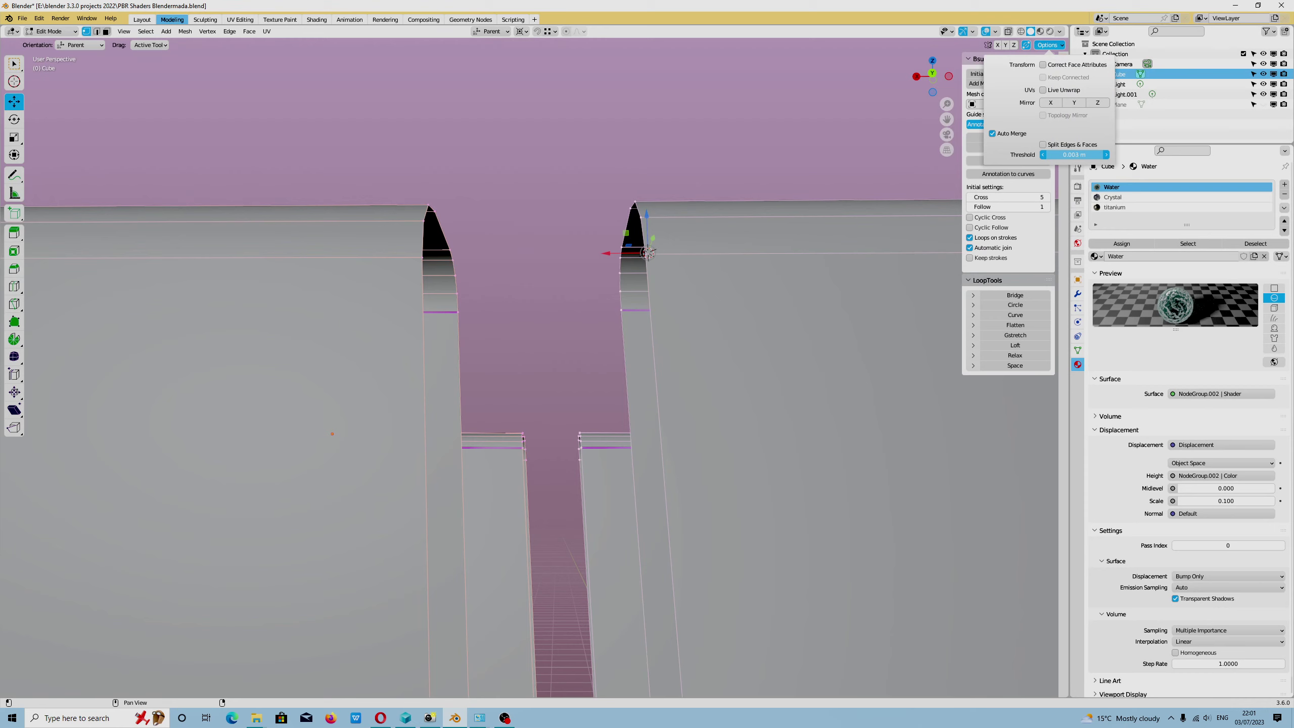
click(1104, 156)
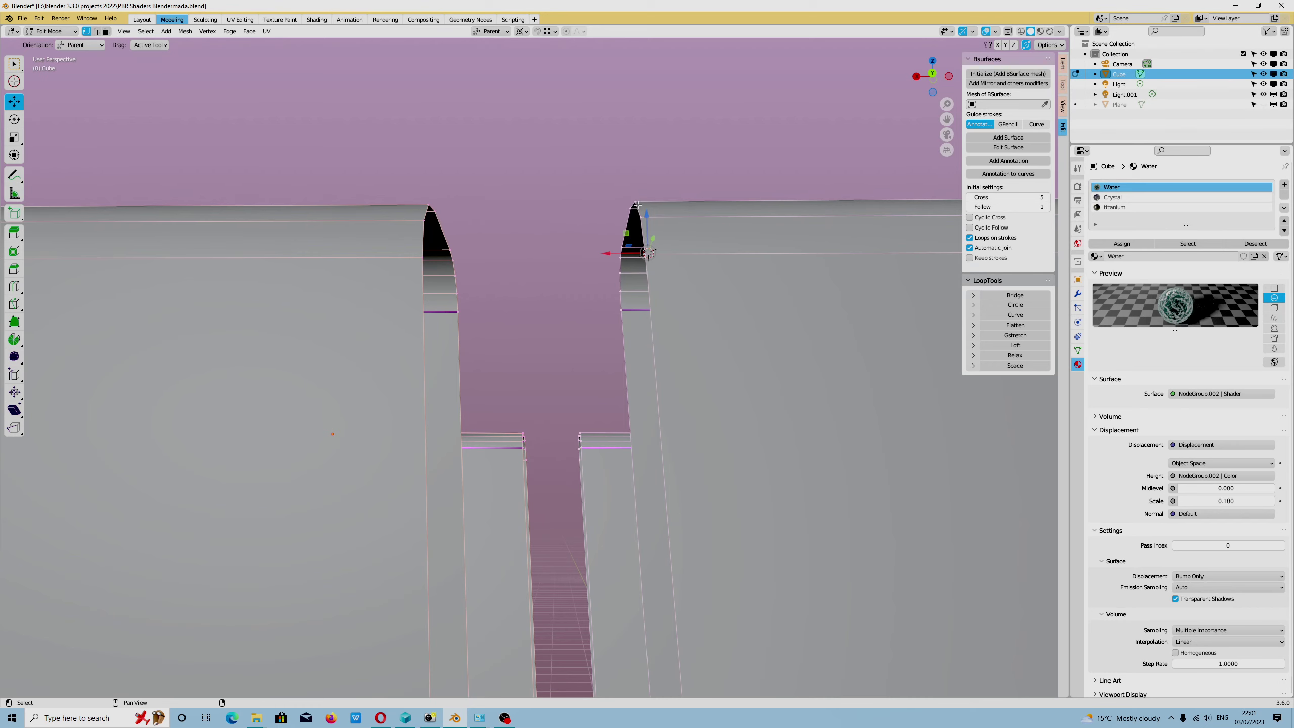
Enable vertex snapping for move and rotate with Align Rotation to Target, and set the pivot point to Active Element
middle_drag(637, 208, 560, 153)
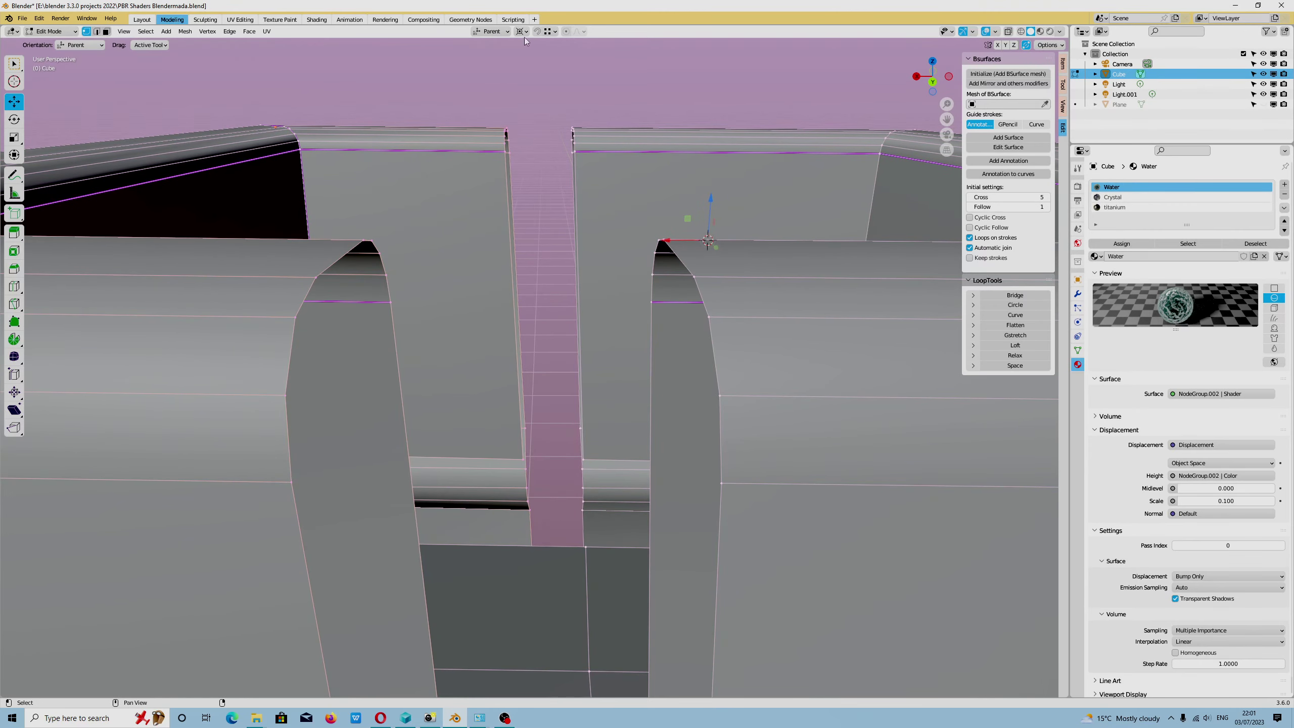
click(551, 33)
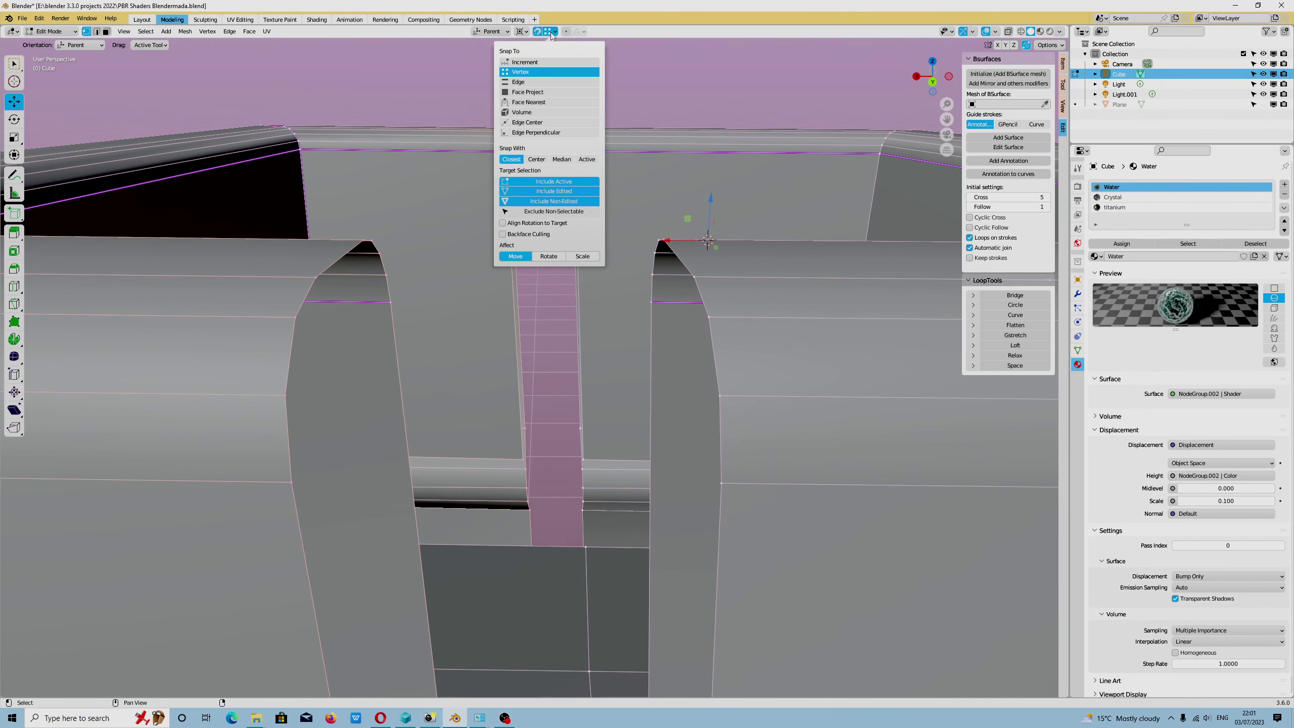
click(503, 224)
click(549, 256)
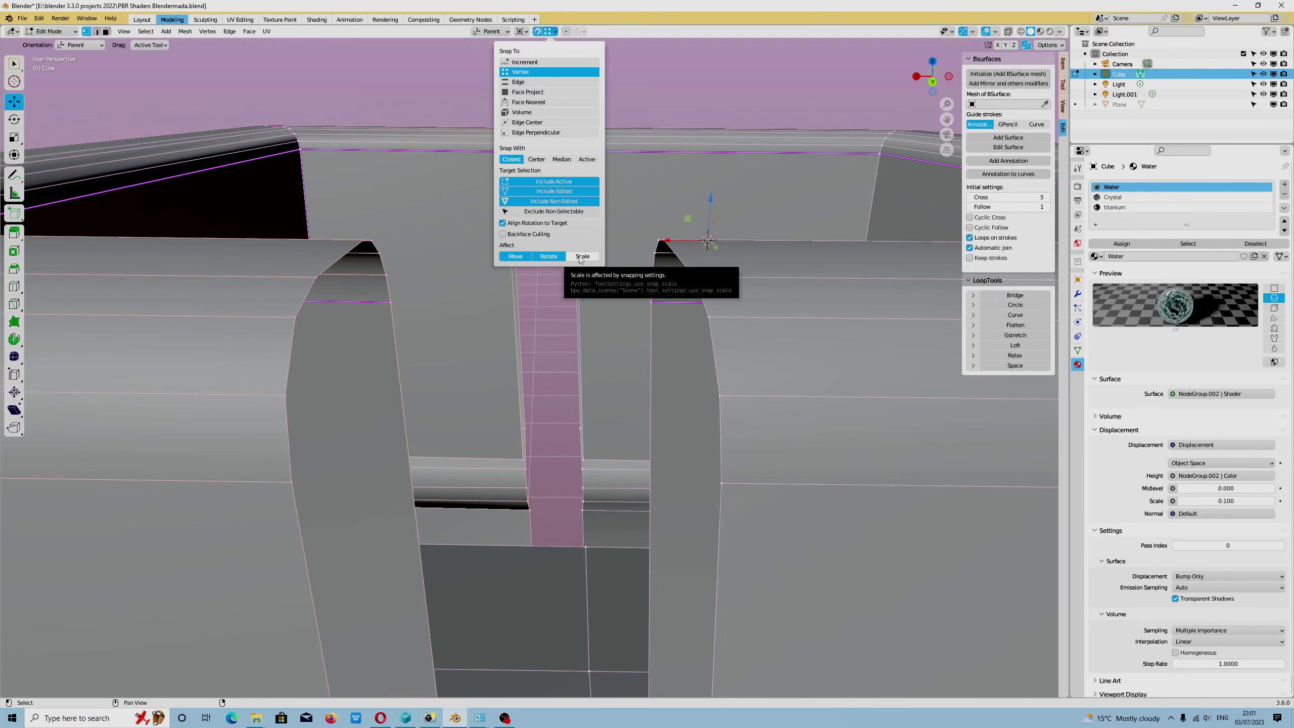
click(521, 31)
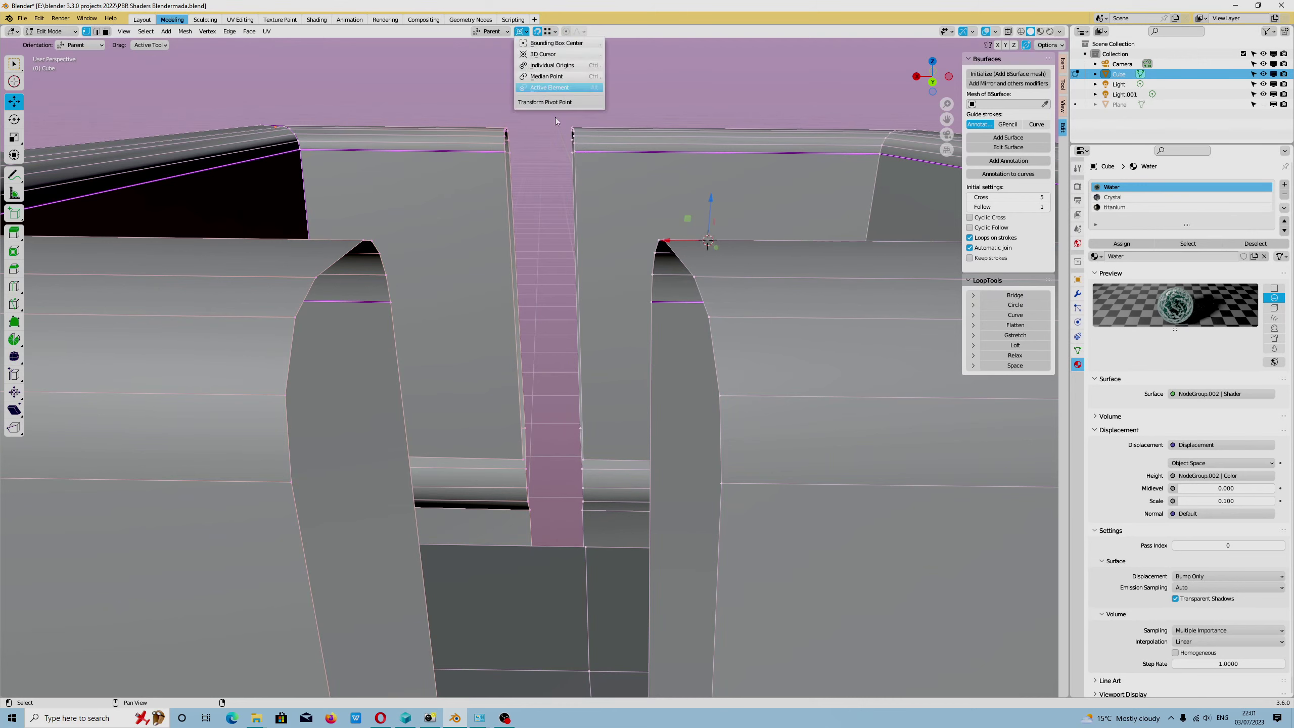
click(544, 87)
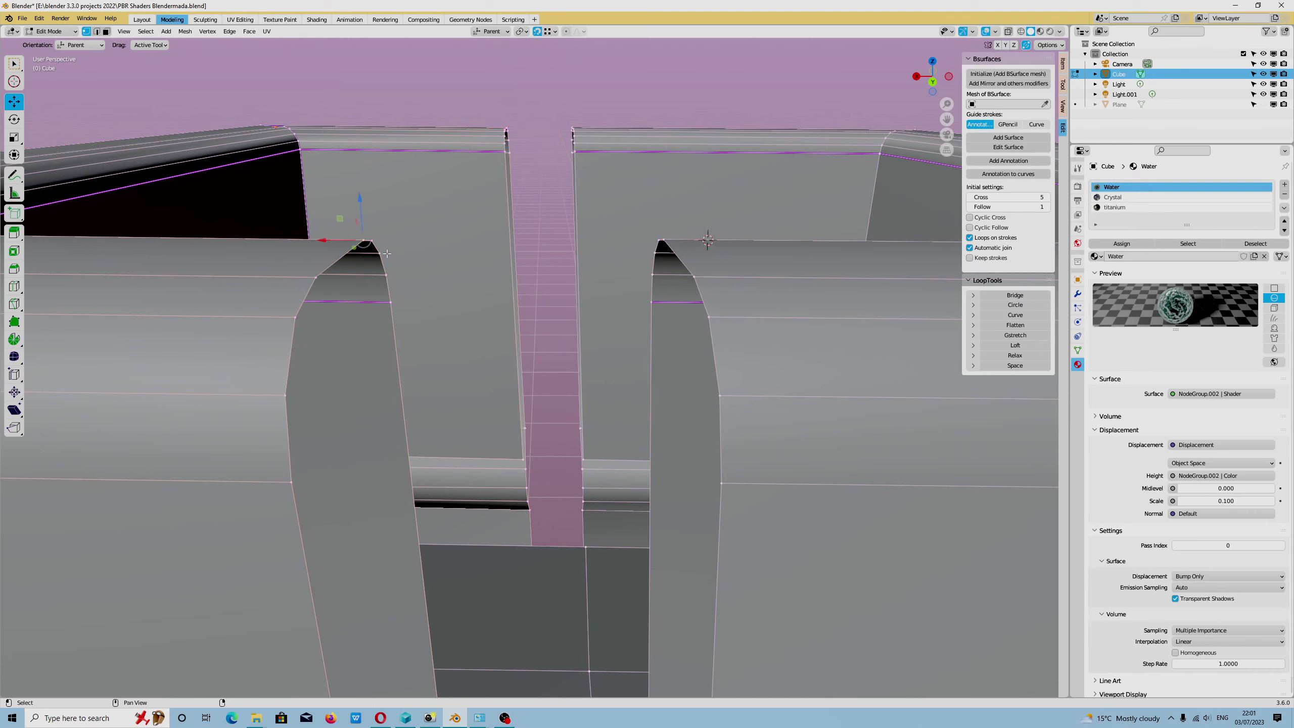
drag(370, 236, 692, 283)
middle_drag(691, 283, 361, 259)
key(ctrl+z)
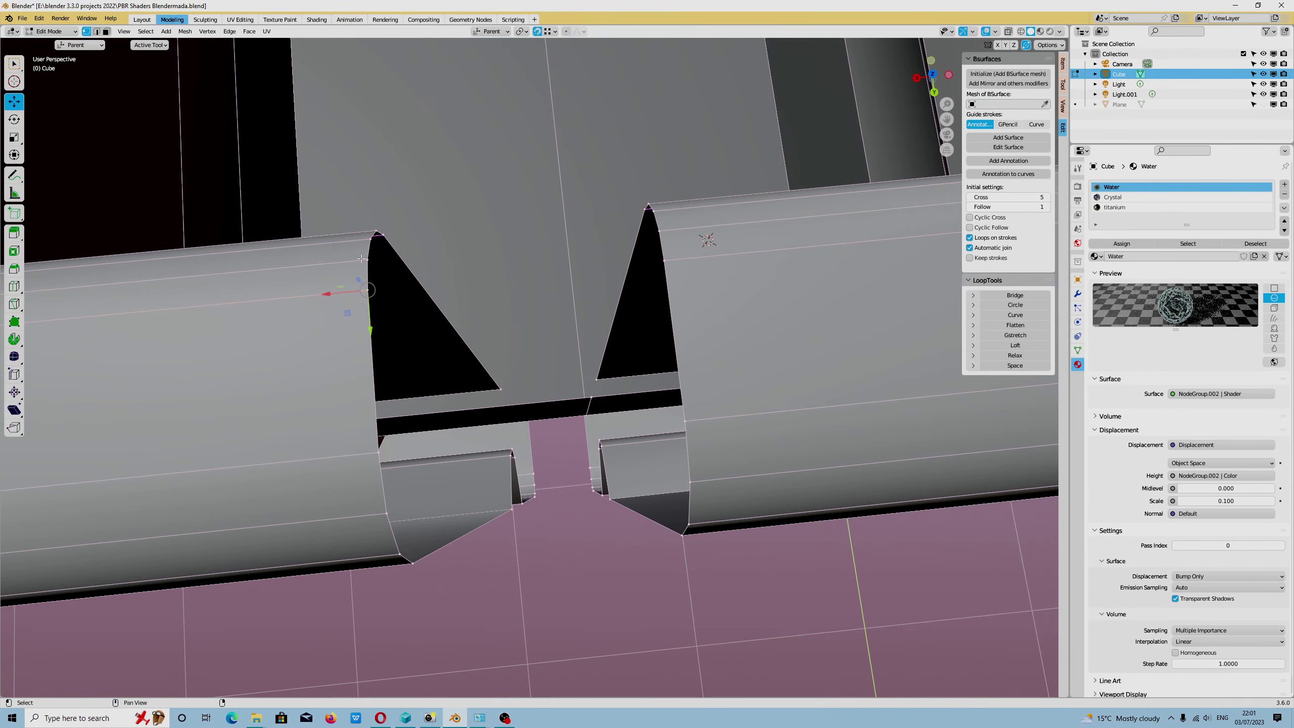
Snap the first three split vertices along the rounded edge across the gap in X (-0.18592 m each) onto their counterparts
drag(370, 240, 657, 233)
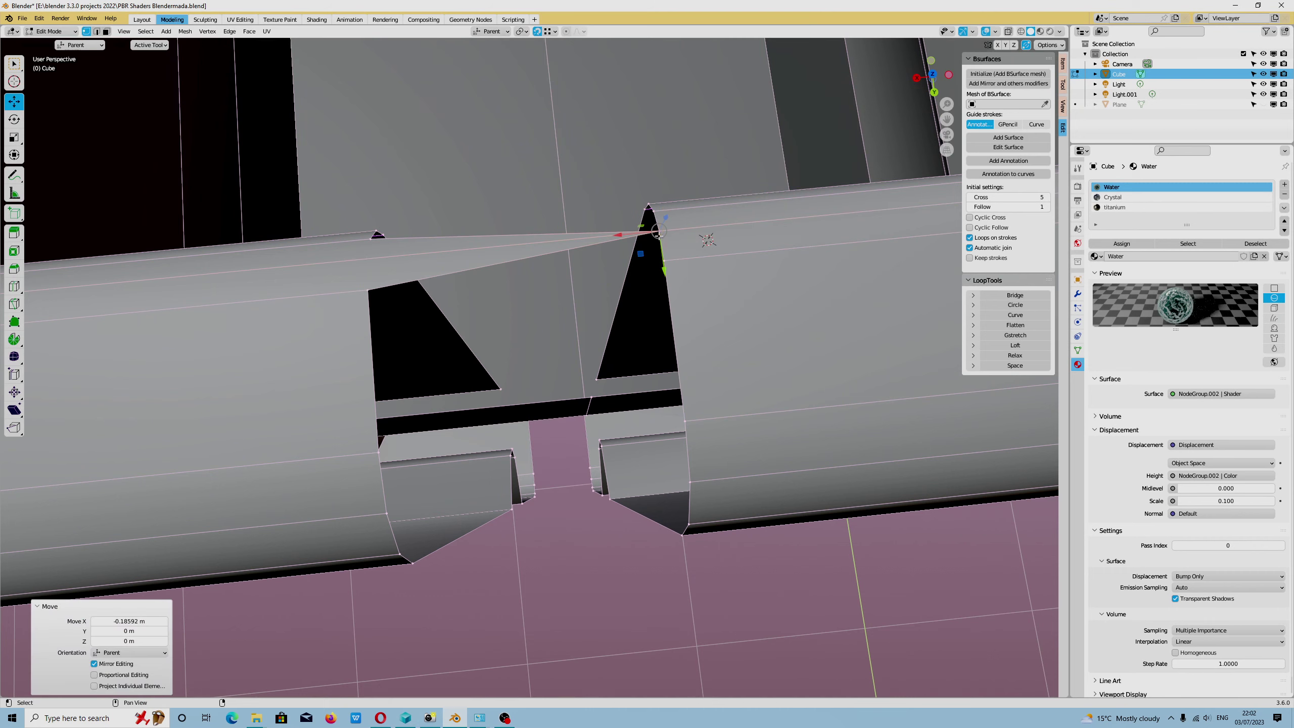
click(387, 299)
drag(376, 291, 531, 398)
click(378, 451)
drag(378, 451, 681, 417)
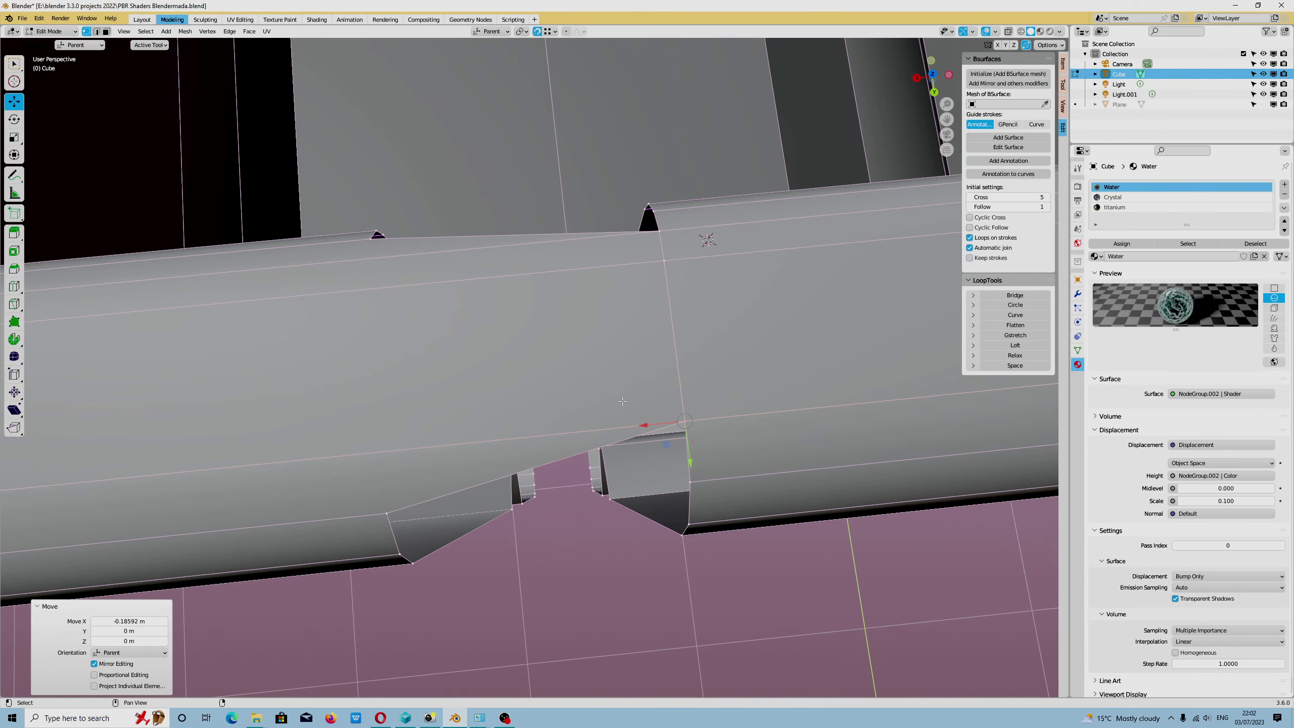
Turn off Auto Merge and snapping, test the rejoined vertices by moving two of them along X, and undo both moves
middle_drag(681, 417, 705, 330)
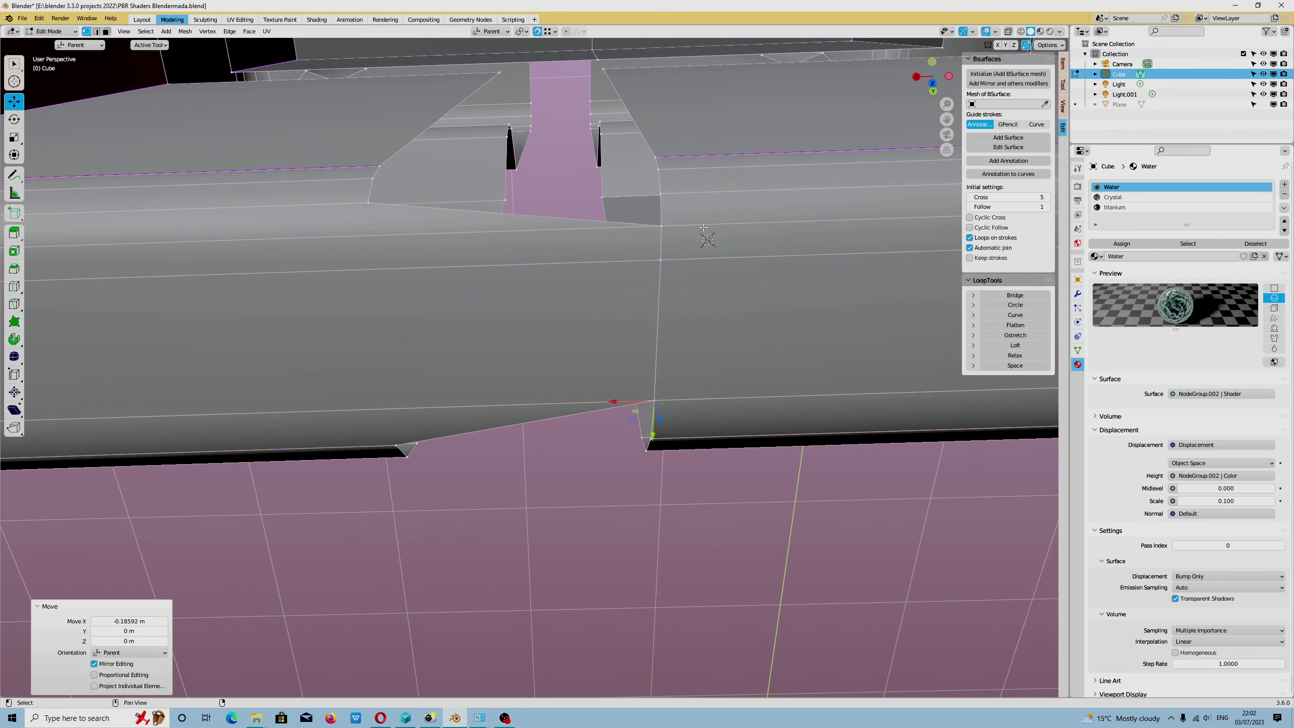
click(1027, 45)
click(537, 31)
click(660, 259)
click(661, 228)
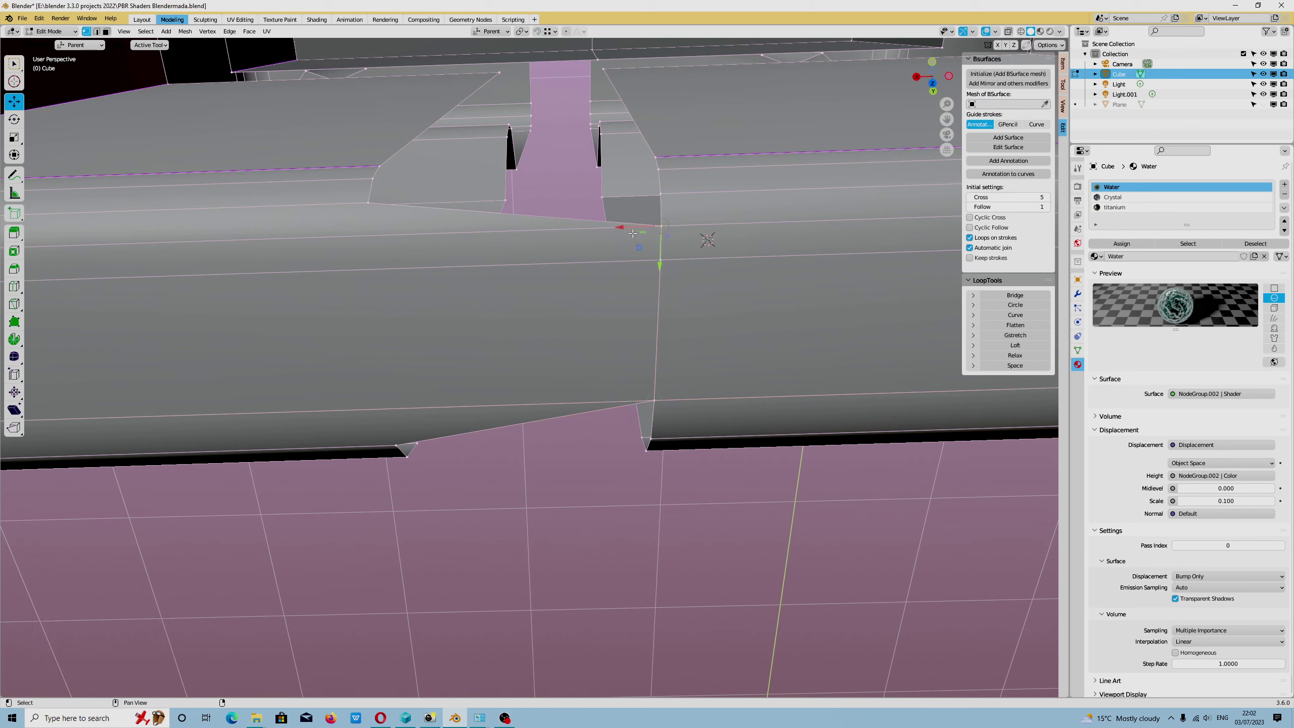
drag(620, 228, 552, 230)
key(ctrl+z)
click(658, 259)
drag(637, 263, 624, 264)
key(ctrl+z)
Turn snapping and Auto Merge back on and snap the next split vertex on the rounded edge -0.18592 m along X onto its counterpart
middle_drag(527, 392, 373, 177)
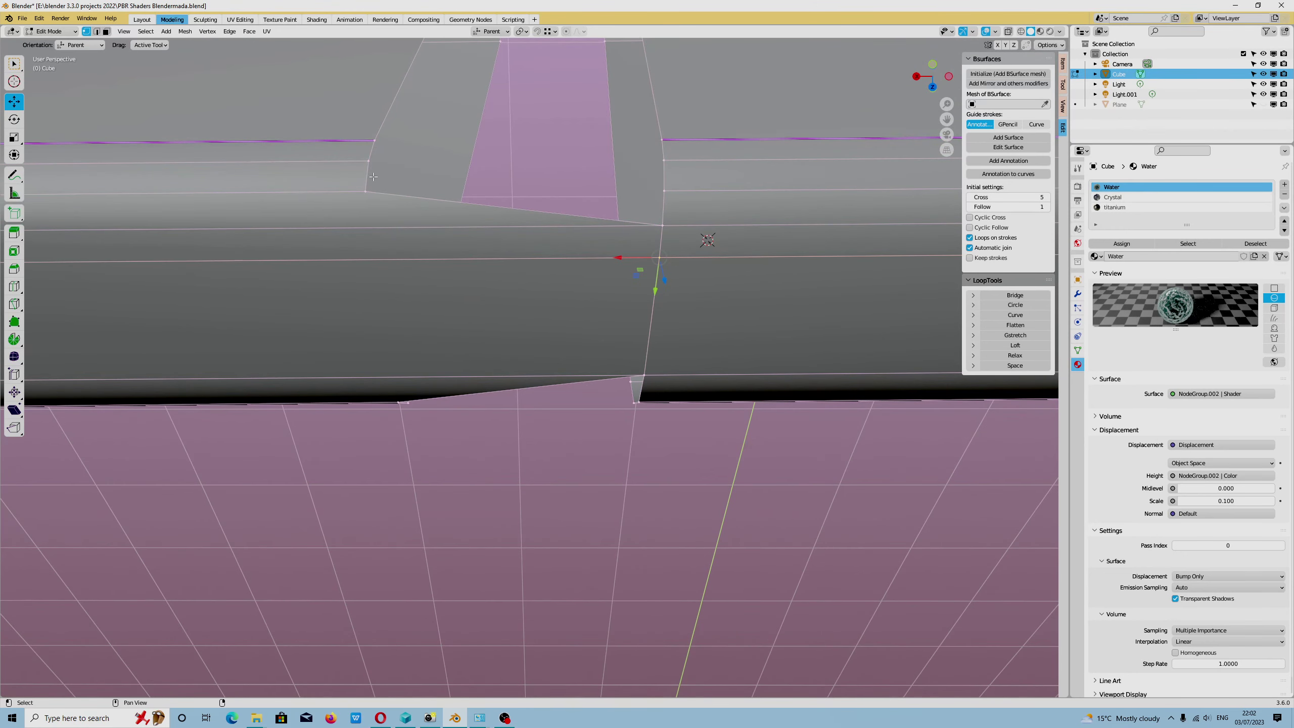
click(364, 192)
click(537, 32)
click(548, 31)
click(1025, 45)
drag(370, 188, 668, 187)
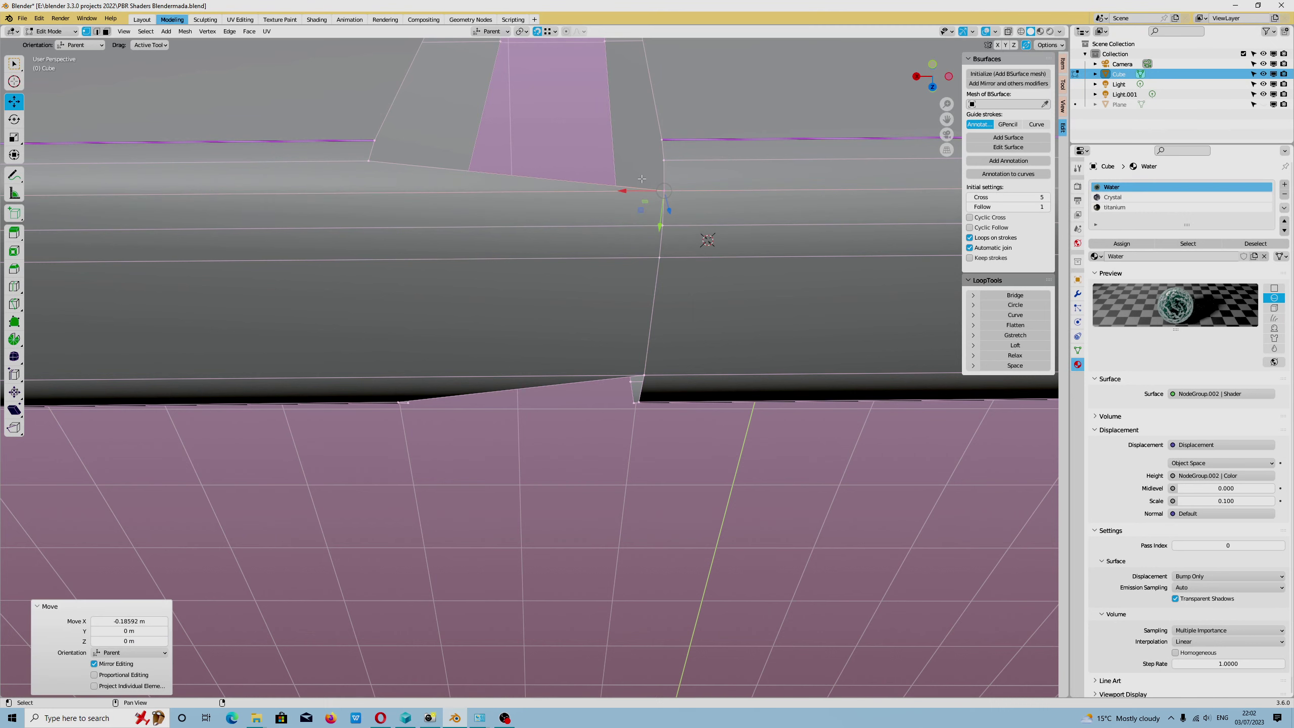
Snap the last two split vertices beside the purple edge line across the gap along X onto their opposite vertices
click(367, 158)
drag(368, 159, 650, 157)
click(382, 134)
drag(383, 133, 620, 133)
click(660, 135)
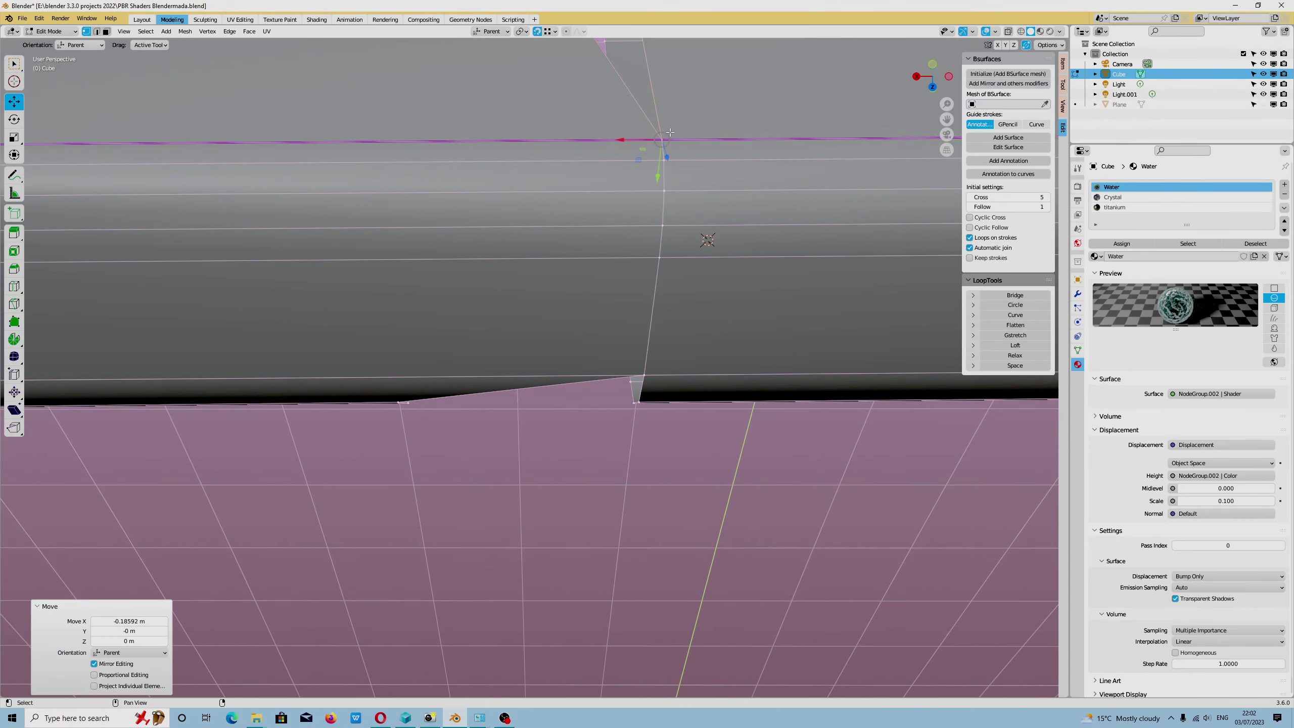
Snap two split vertices on the curved rim above the outer wall -0.18592 m along X onto their counterparts
shift+middle_drag(660, 135, 680, 163)
middle_drag(704, 266, 659, 202)
click(592, 334)
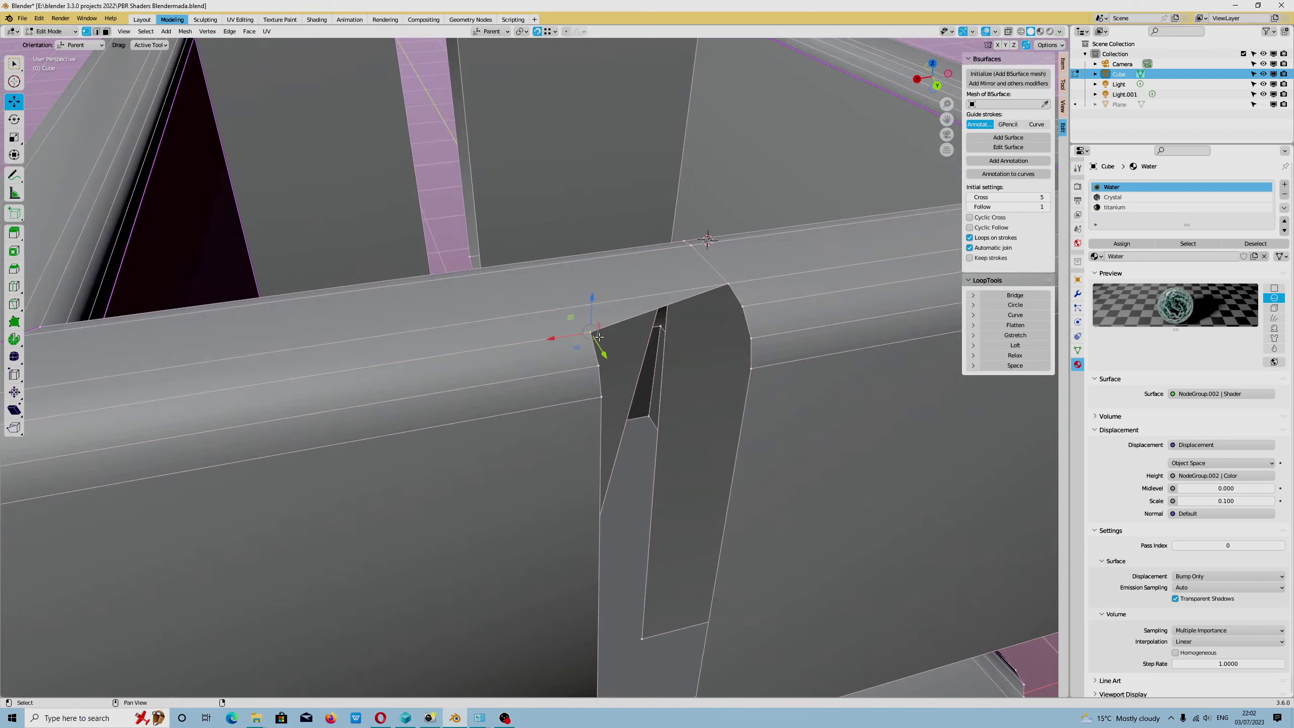
drag(591, 332, 739, 303)
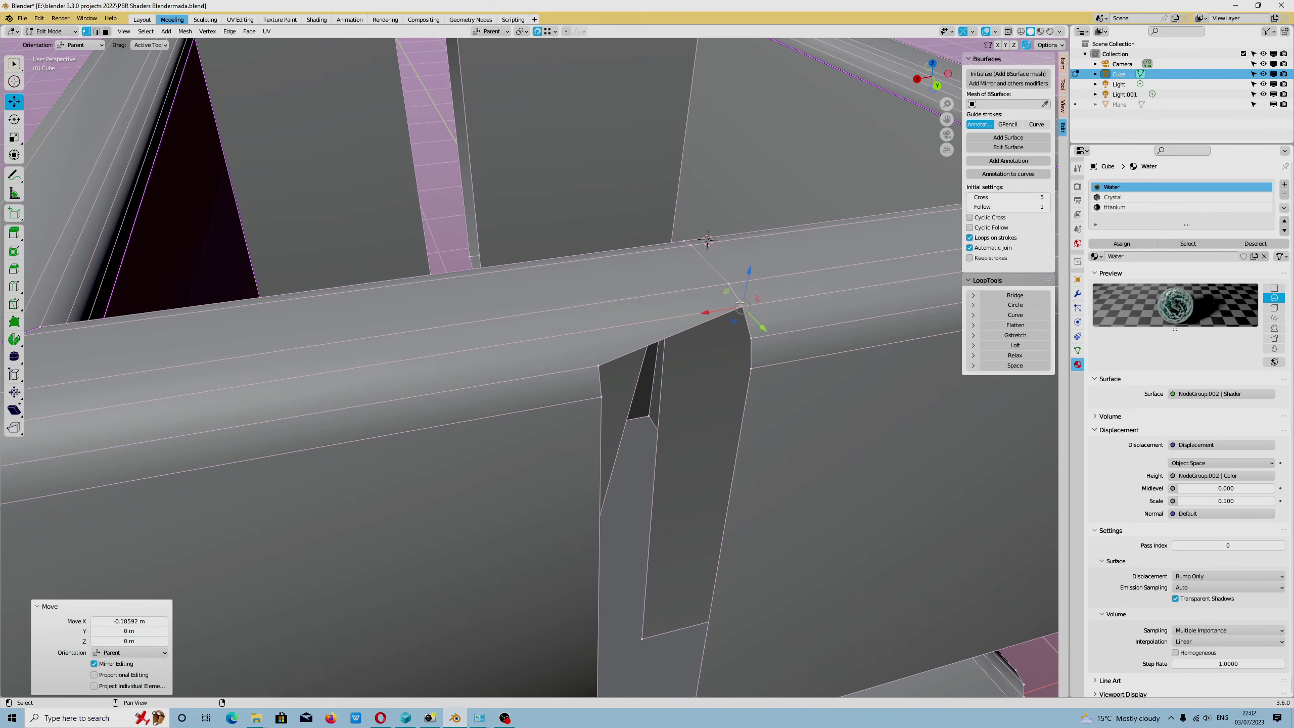
click(611, 371)
drag(612, 366, 688, 367)
Turn off snapping and Auto Merge, then merge the two facing vertices just below the curved rim with Merge At Last
middle_drag(688, 367, 759, 357)
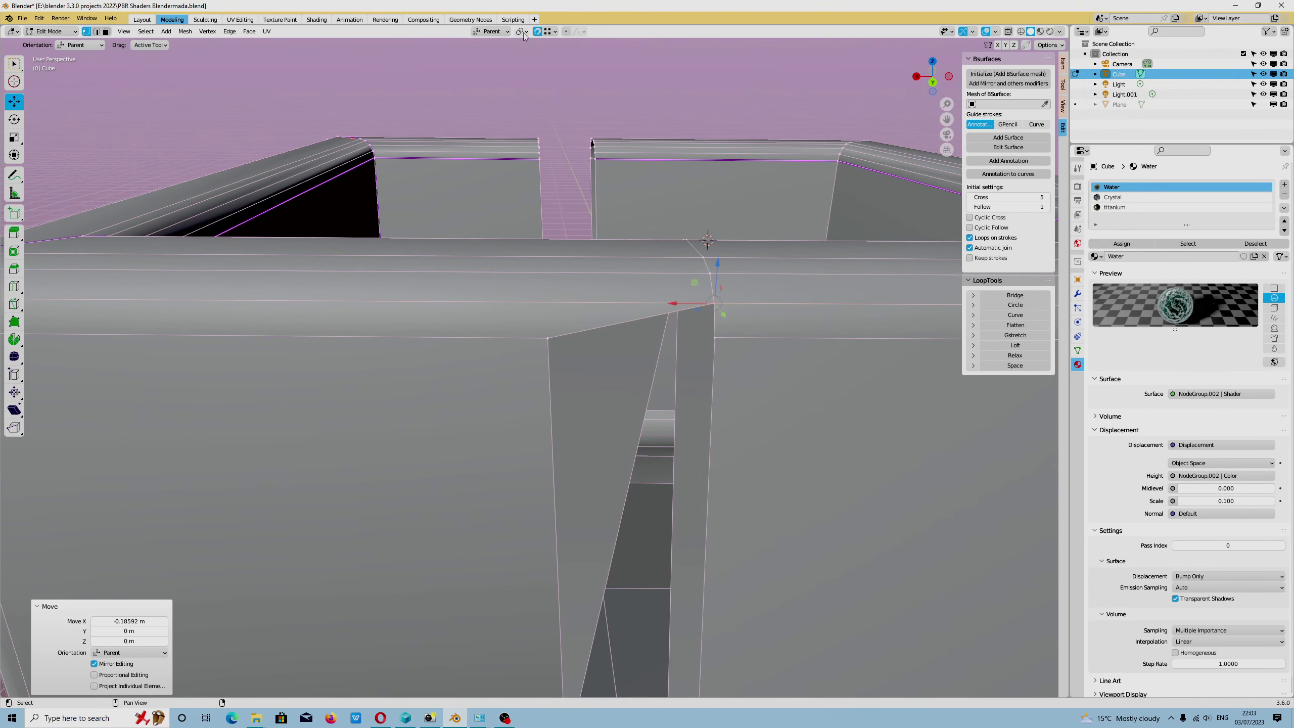
key(shift+Tab)
click(544, 338)
shift+click(716, 339)
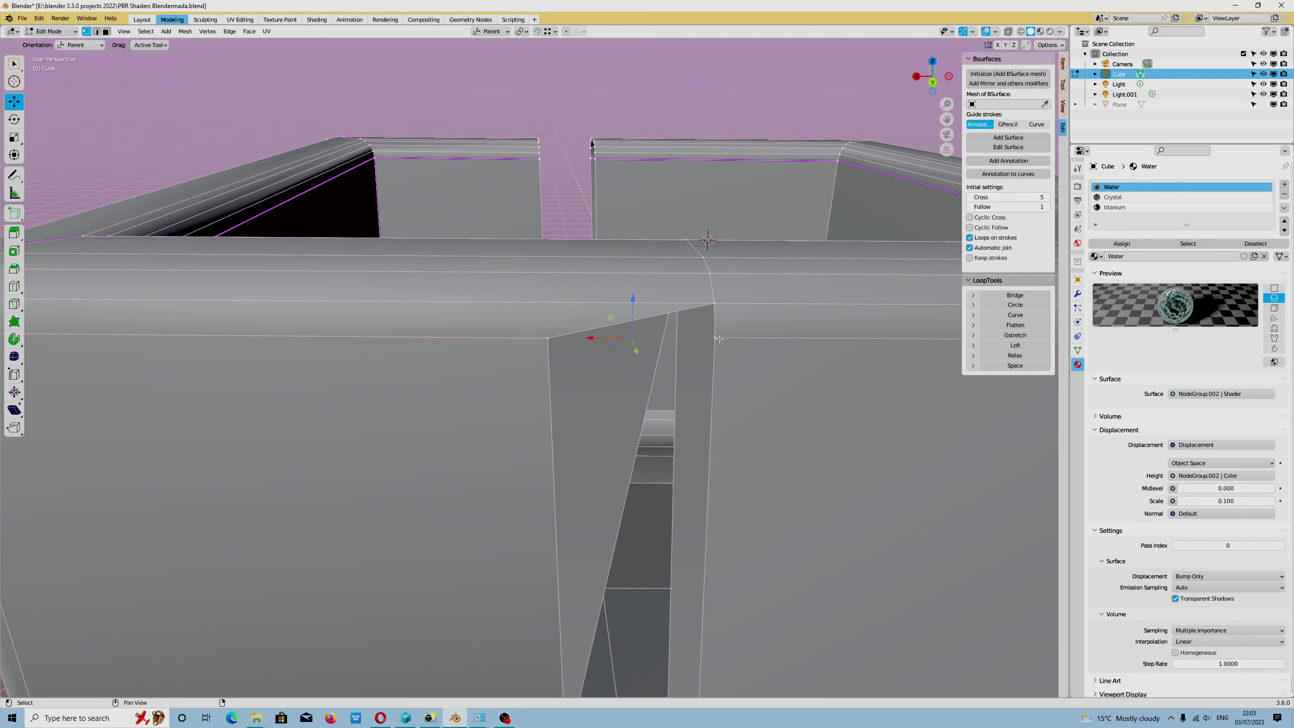
key(m)
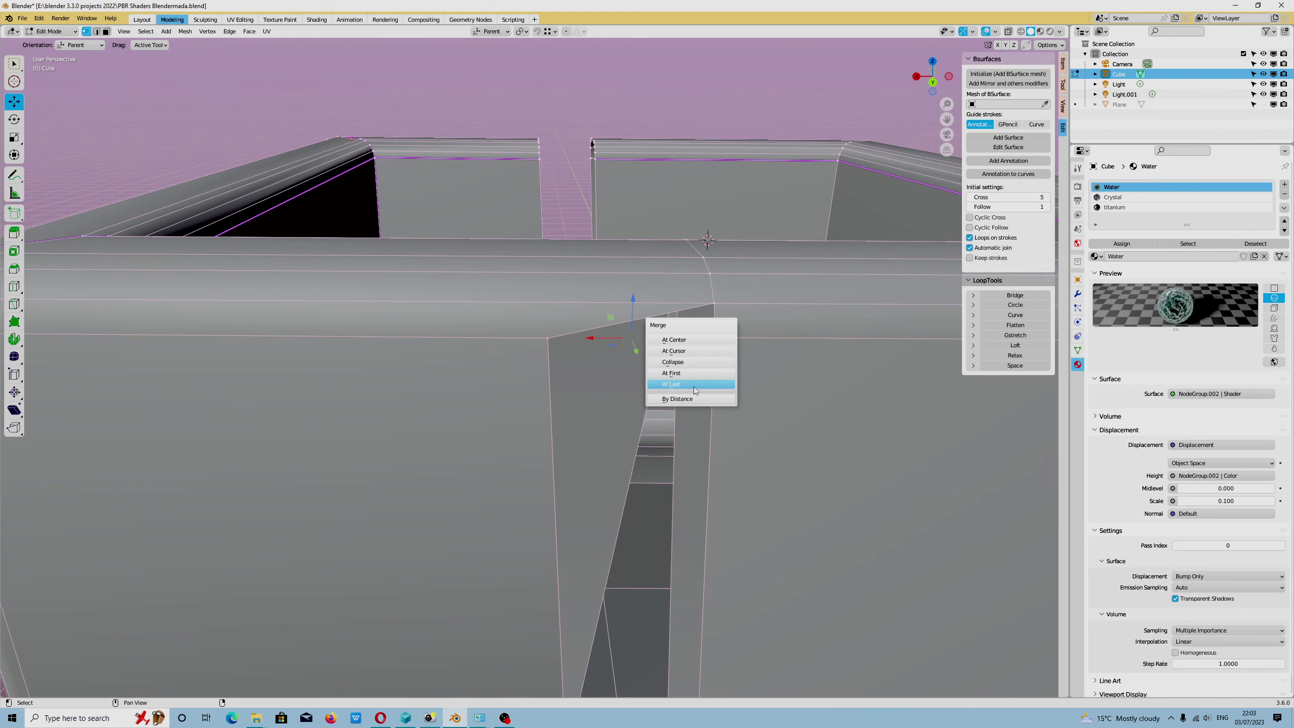
click(671, 384)
scroll(680, 386, down, 5)
scroll(680, 385, down, 2)
scroll(681, 385, up, 8)
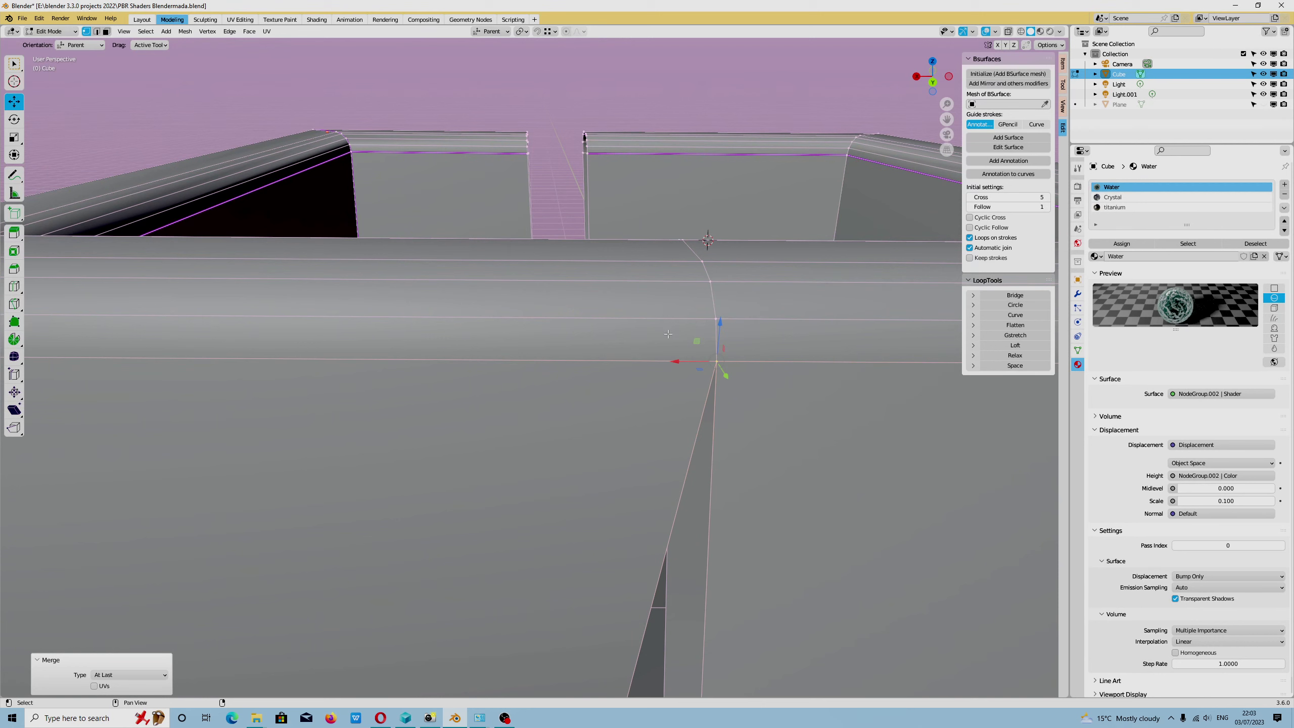
click(479, 717)
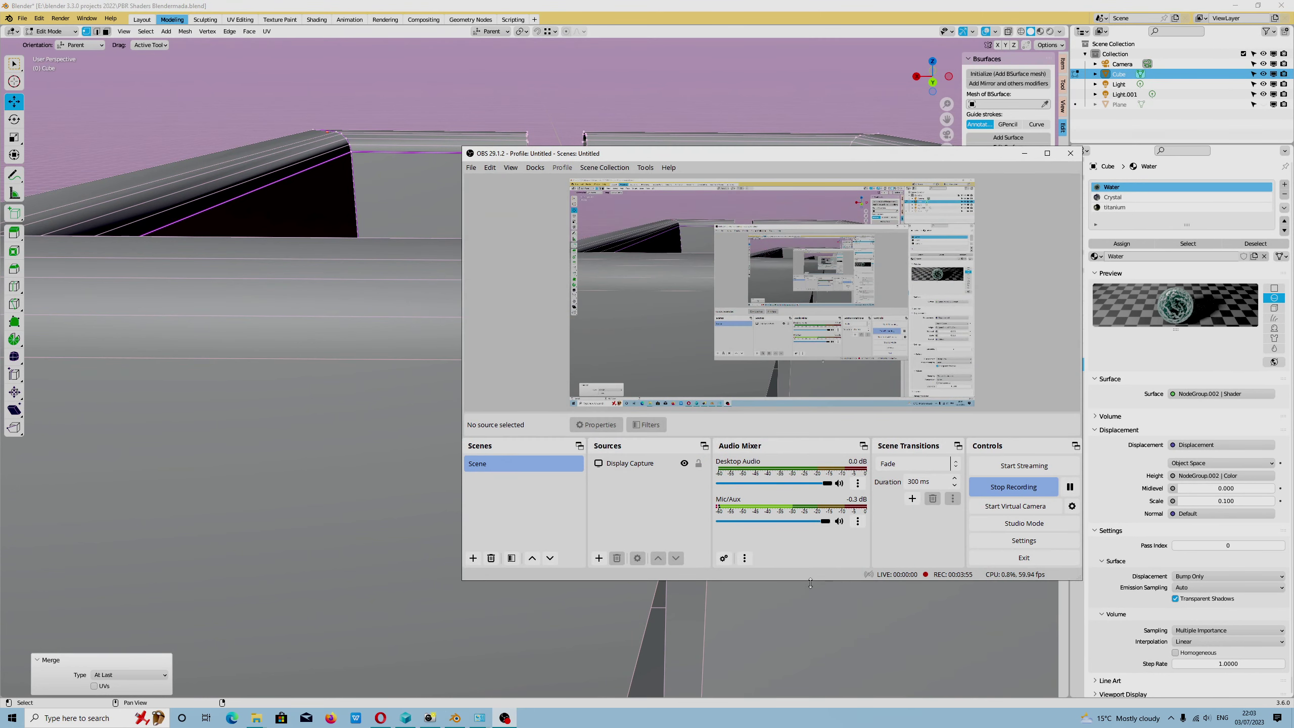